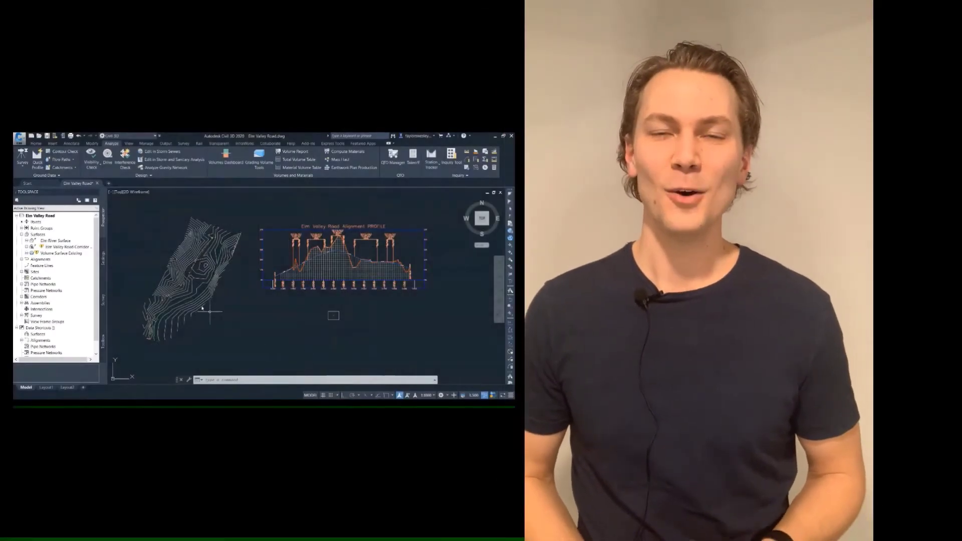
# Step: Examine the Elm River Surface in the drawing and its entries under the drawing's surfaces
pyautogui.scroll(6, 175, 288)
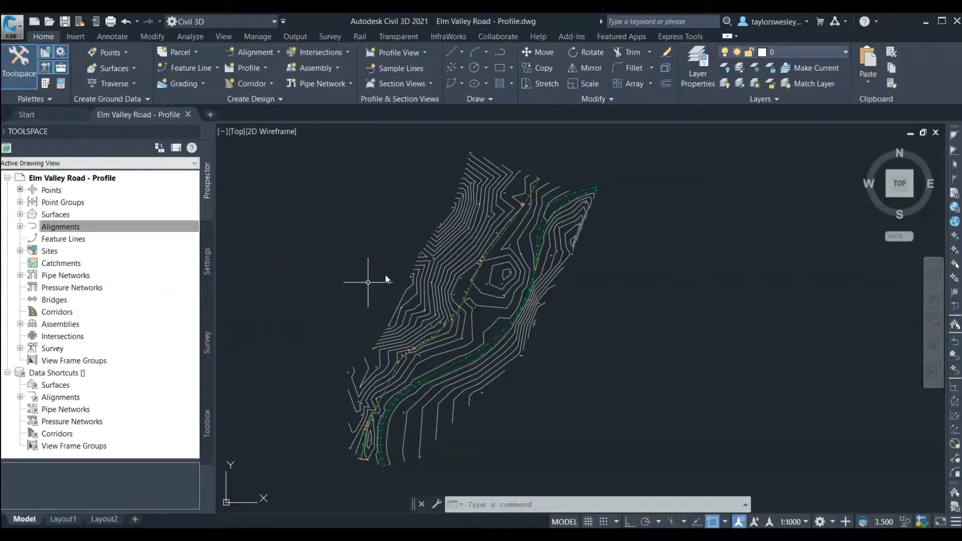
pyautogui.click(464, 246)
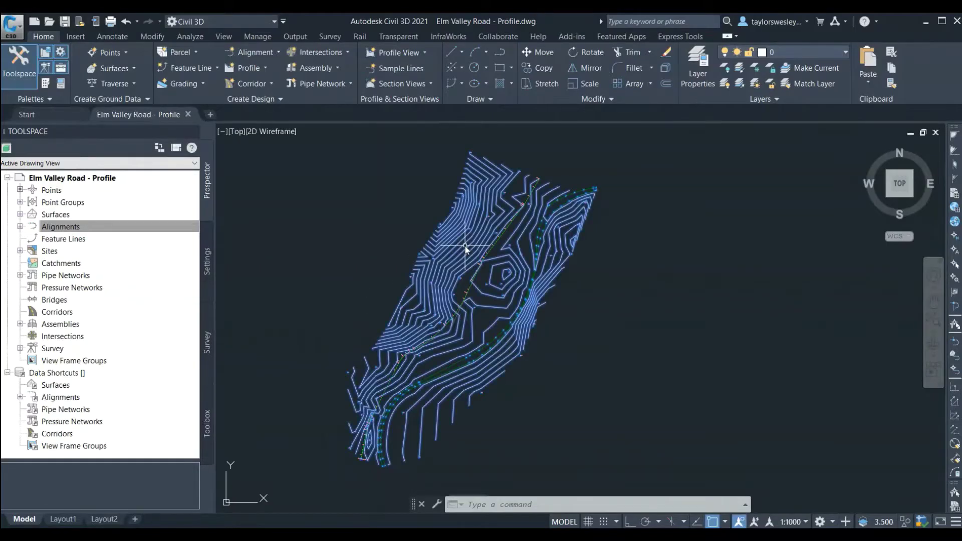
pyautogui.press('Escape')
pyautogui.press('Escape')
pyautogui.click(20, 227)
pyautogui.click(20, 214)
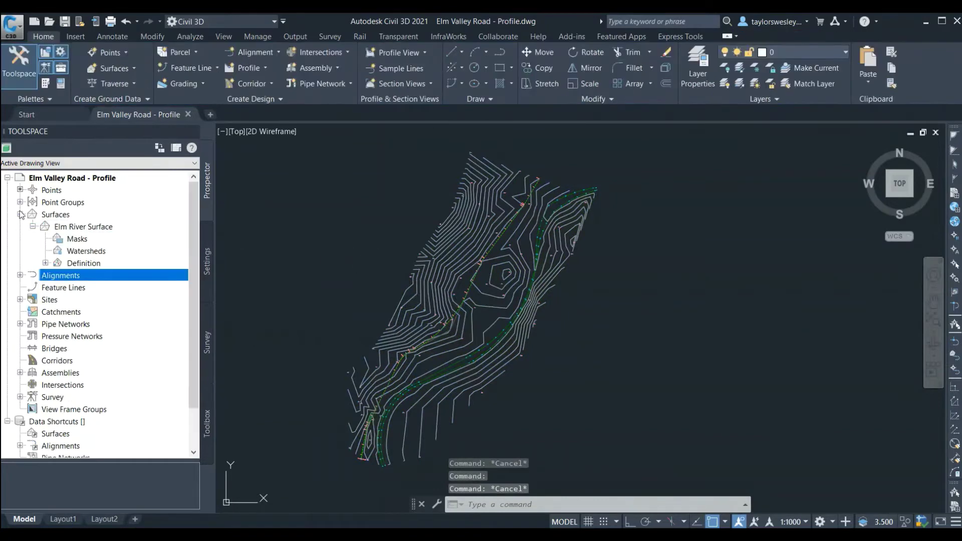
pyautogui.click(107, 227)
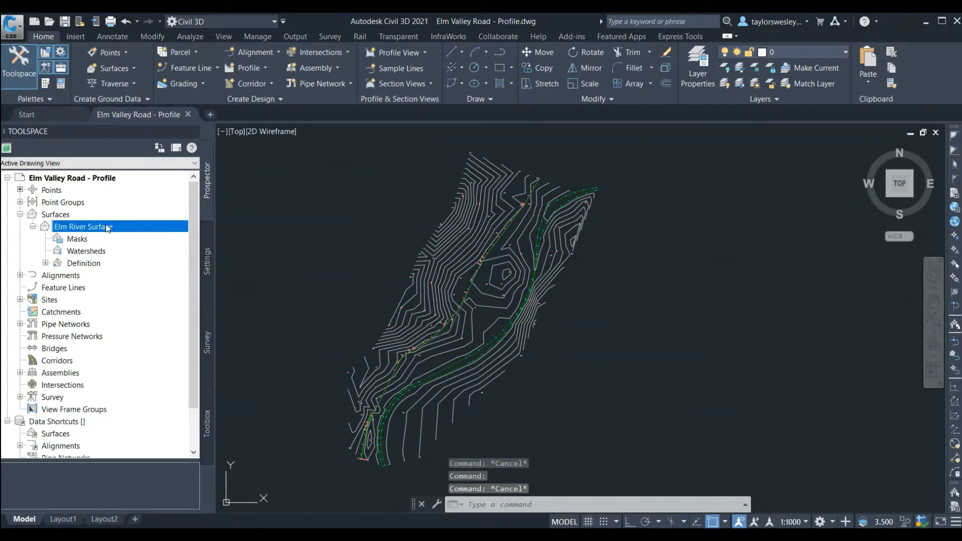
pyautogui.click(33, 227)
pyautogui.click(20, 215)
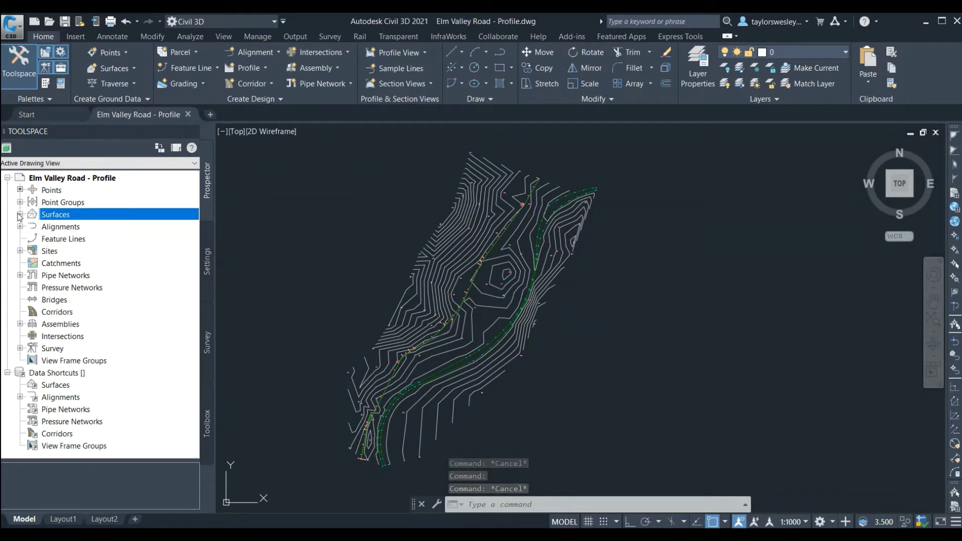
pyautogui.click(473, 272)
pyautogui.press('Escape')
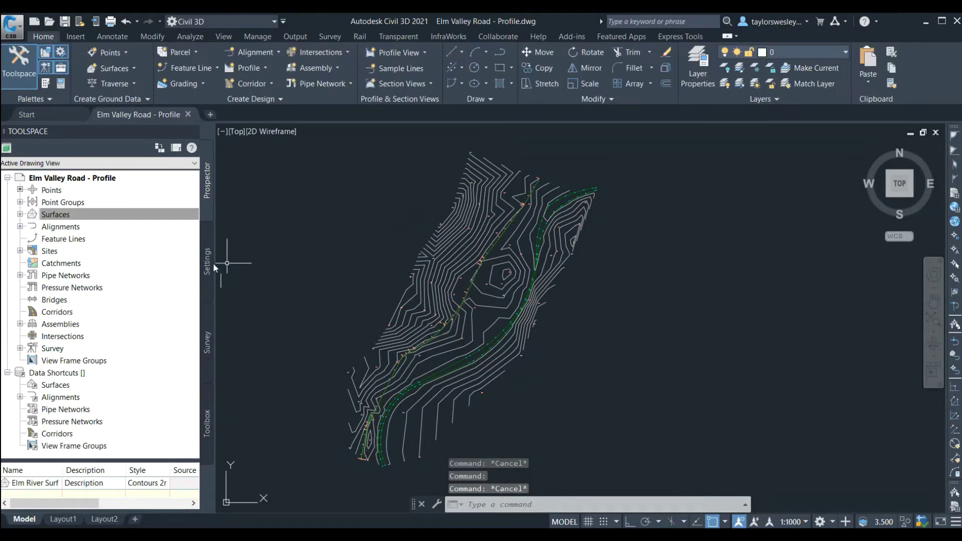
# Step: Check the Elm Valley Road Alignment among the drawing's centerline alignments
pyautogui.click(20, 226)
pyautogui.click(95, 250)
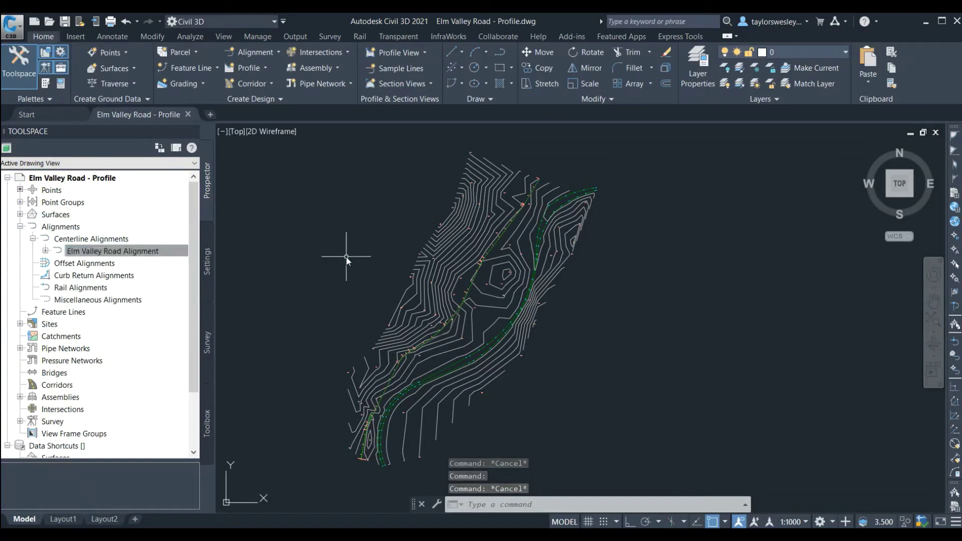
pyautogui.click(20, 227)
pyautogui.click(327, 234)
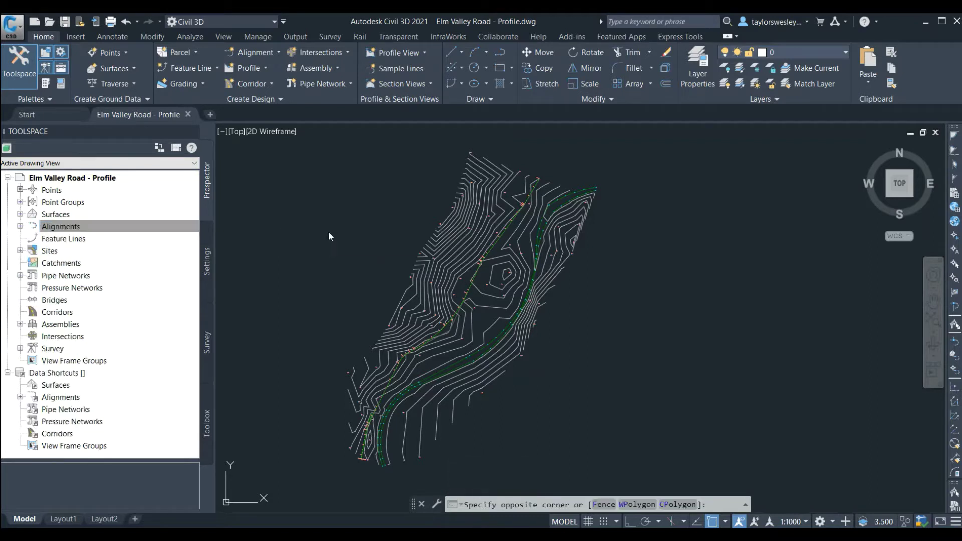
pyautogui.press('Escape')
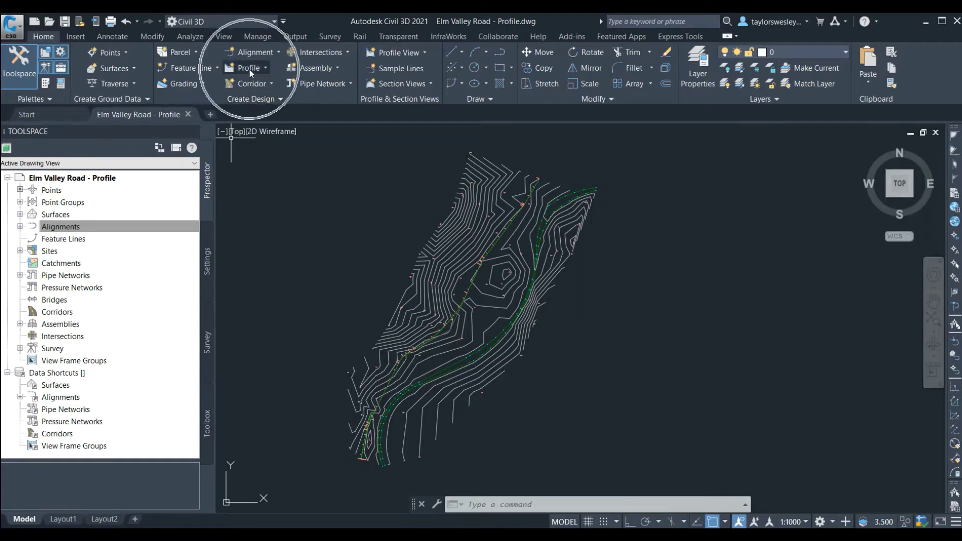
# Step: Start a surface profile along the Elm Valley Road Alignment and add Elm River Surface to its profile list
pyautogui.click(265, 69)
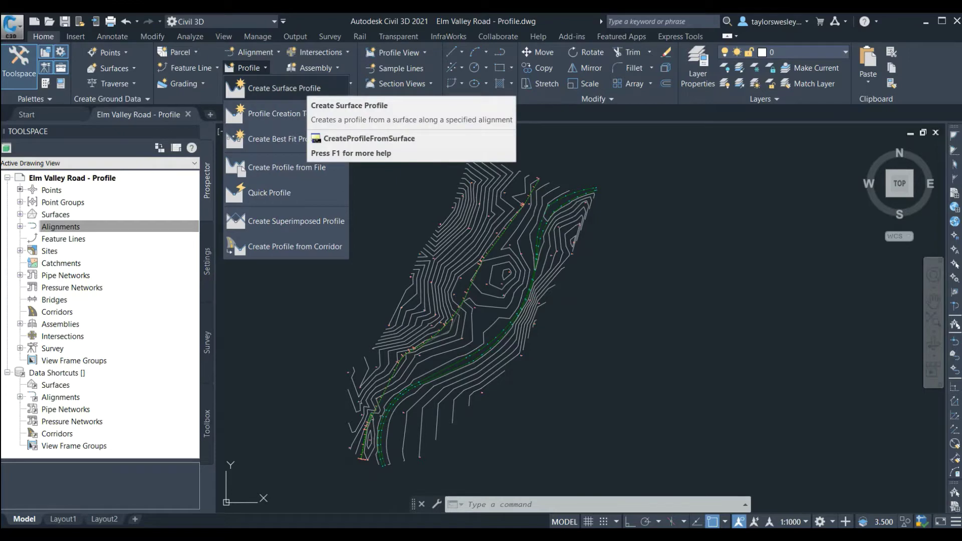
pyautogui.click(305, 86)
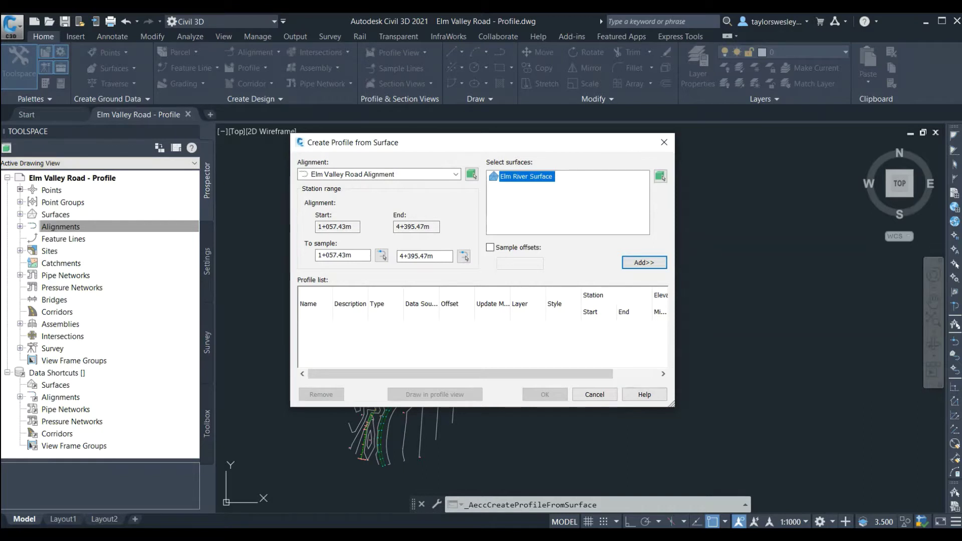
pyautogui.click(456, 174)
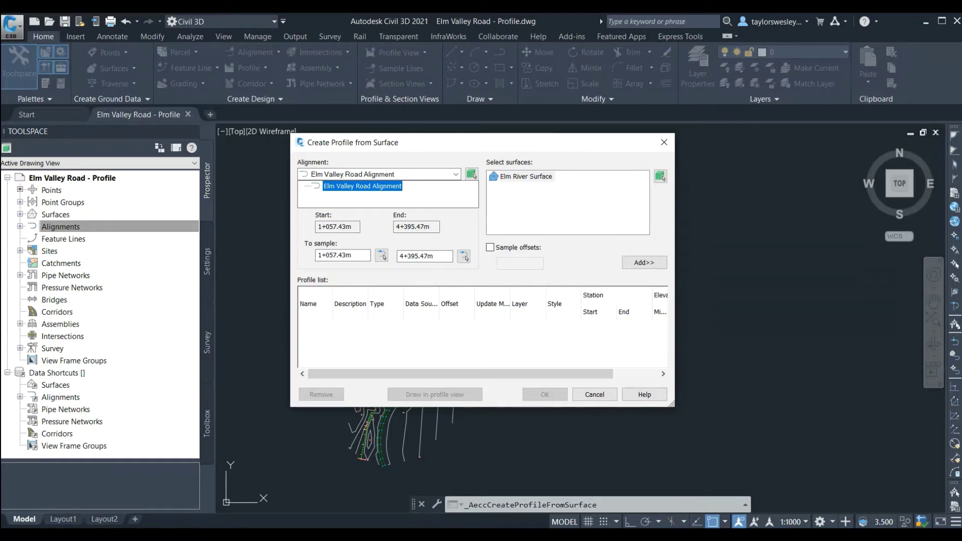
pyautogui.click(362, 186)
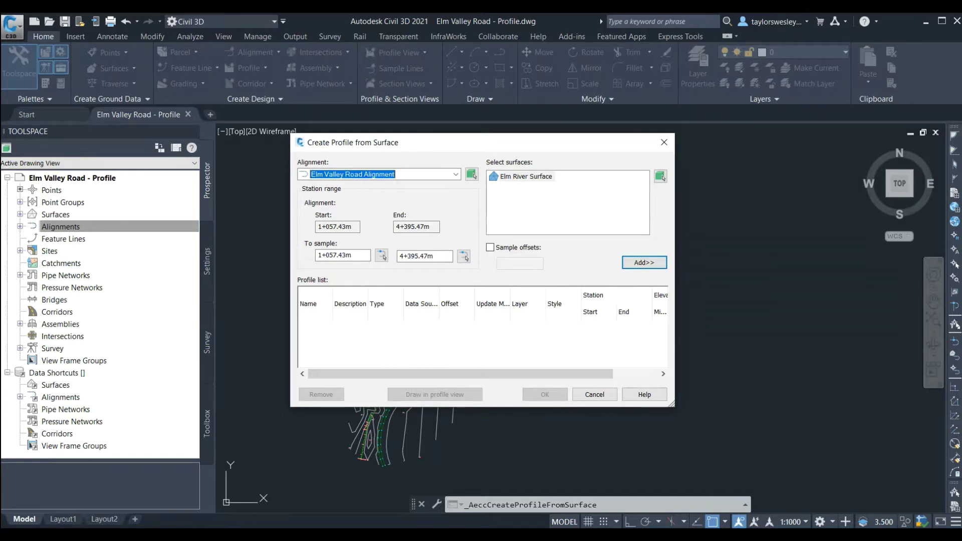
pyautogui.click(526, 176)
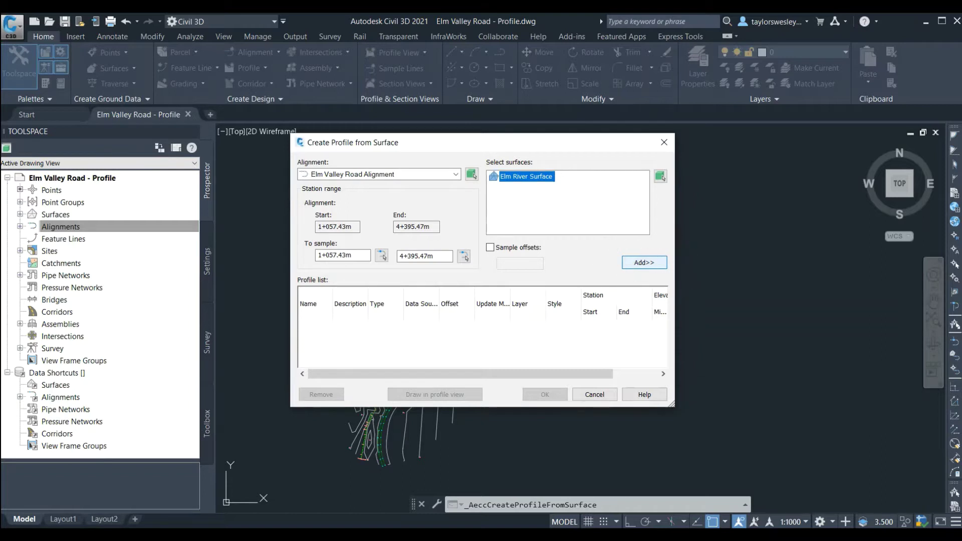
pyautogui.click(643, 262)
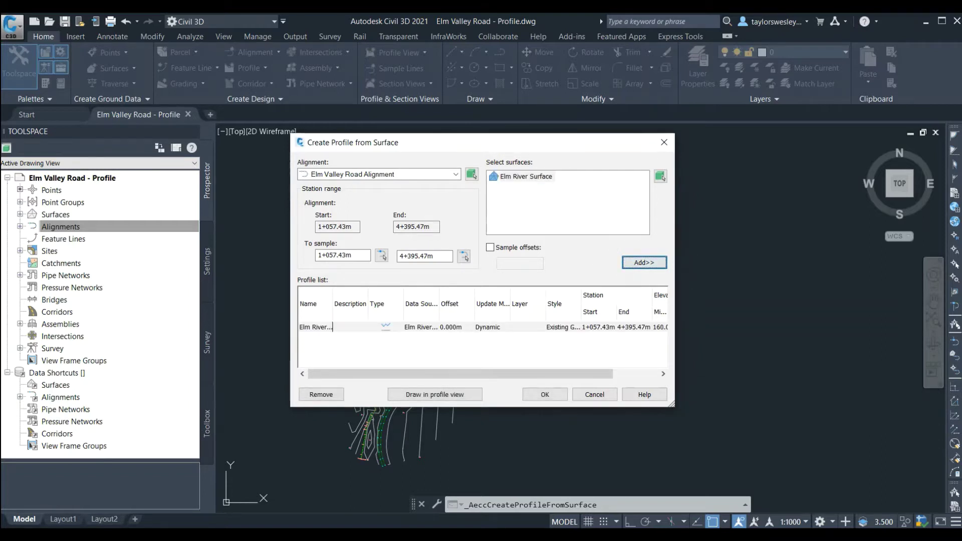
# Step: Keep the sampling range from 1+057.43m to 4+395.47m and proceed to draw the surface profile in a profile view
pyautogui.click(332, 327)
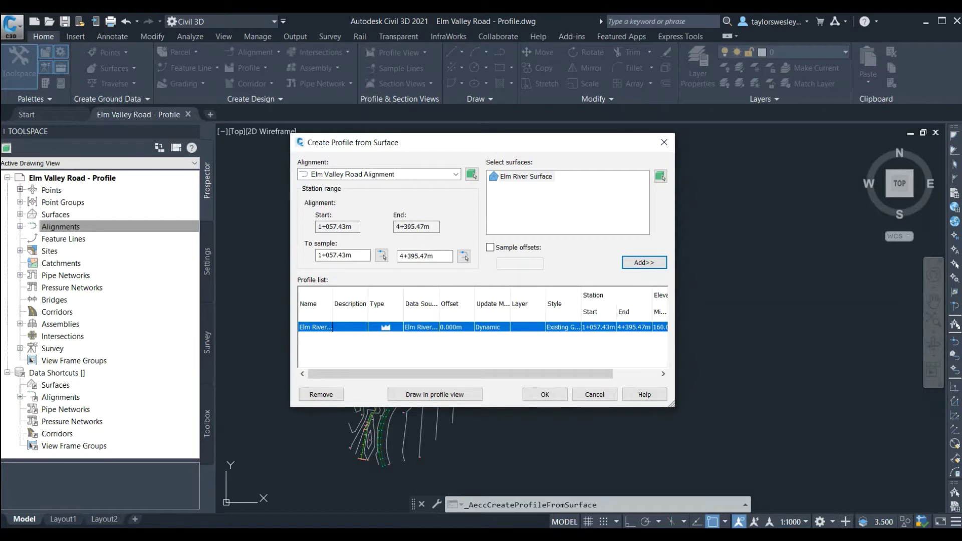
pyautogui.click(355, 256)
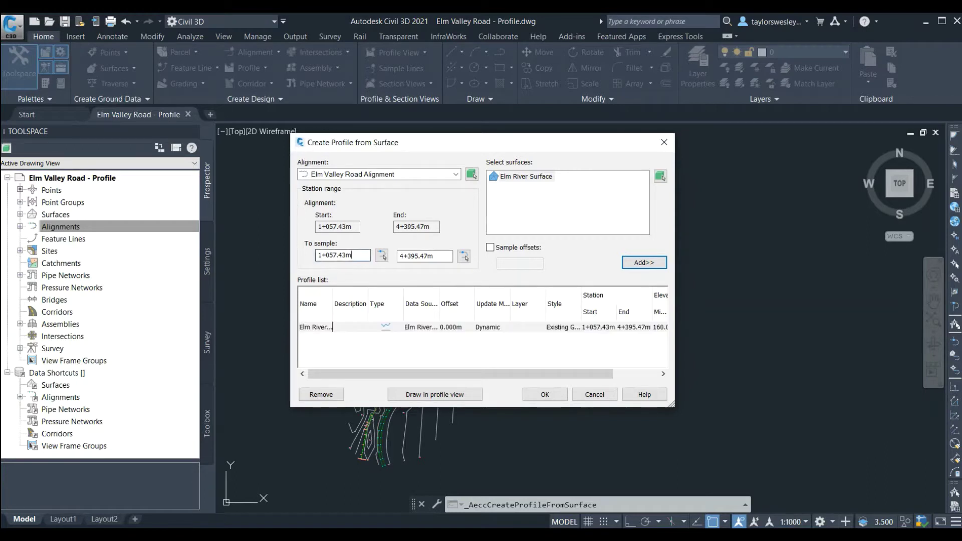
pyautogui.click(435, 256)
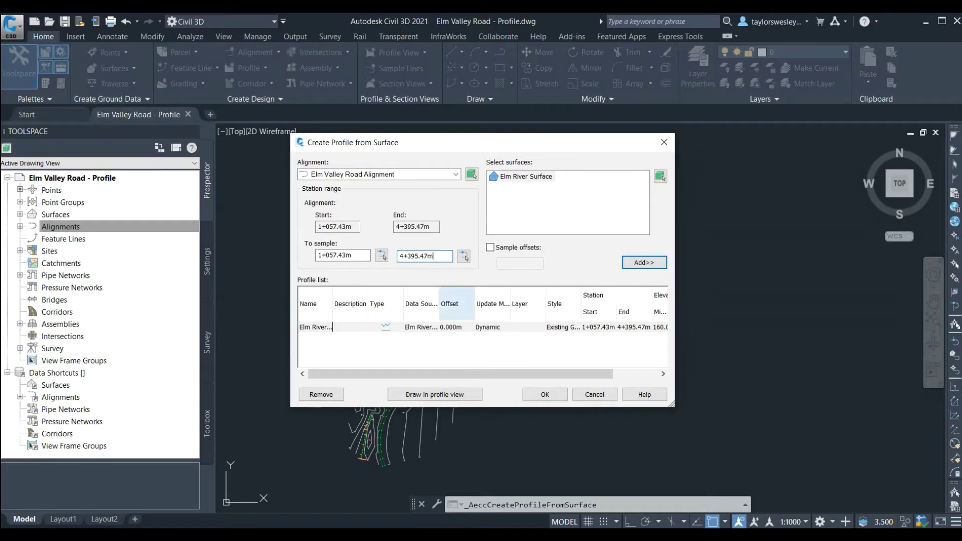
pyautogui.click(435, 394)
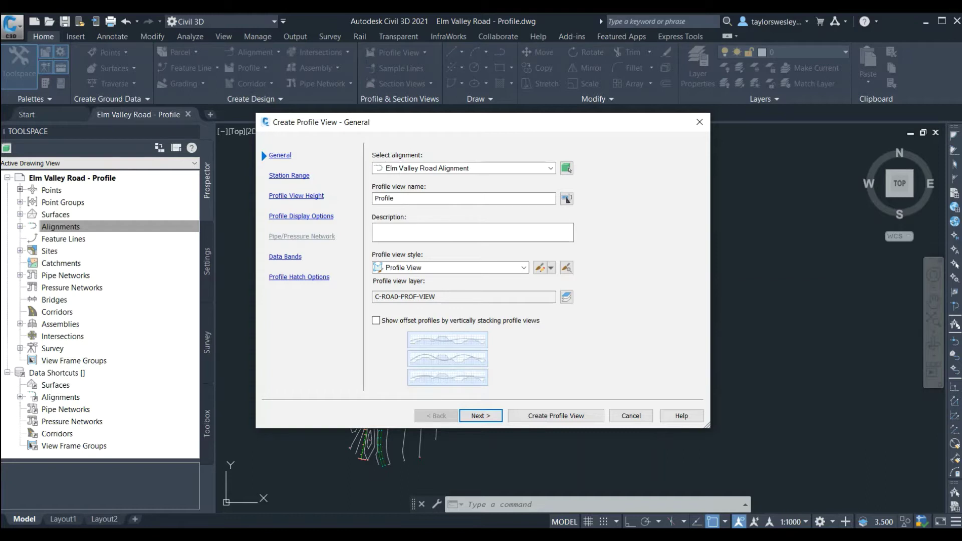
# Step: Name the profile view "Elm Valley Road Profile" and describe it as "Profile for Elm Valley Road"
pyautogui.doubleClick(384, 199)
pyautogui.write('Elm Vall')
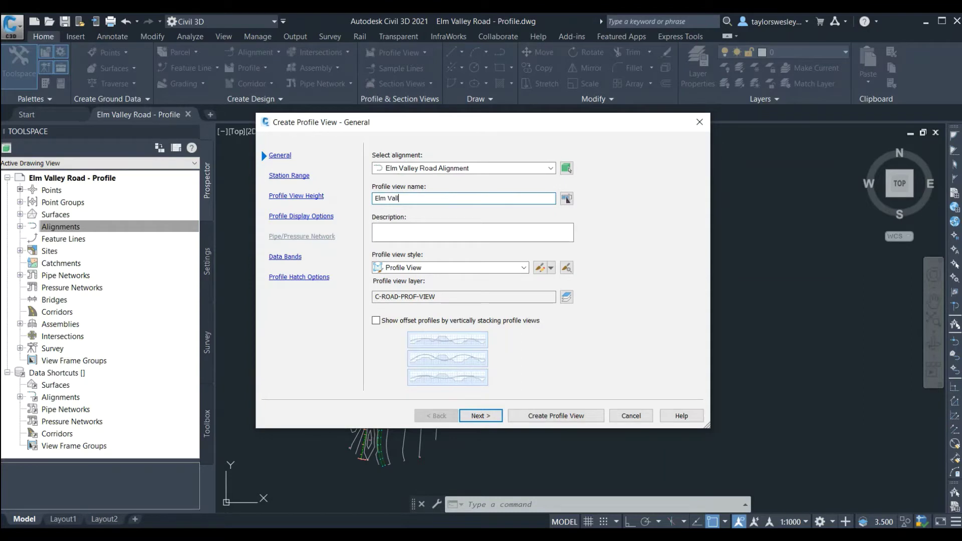
pyautogui.write('ey Road Profile')
pyautogui.press('Tab')
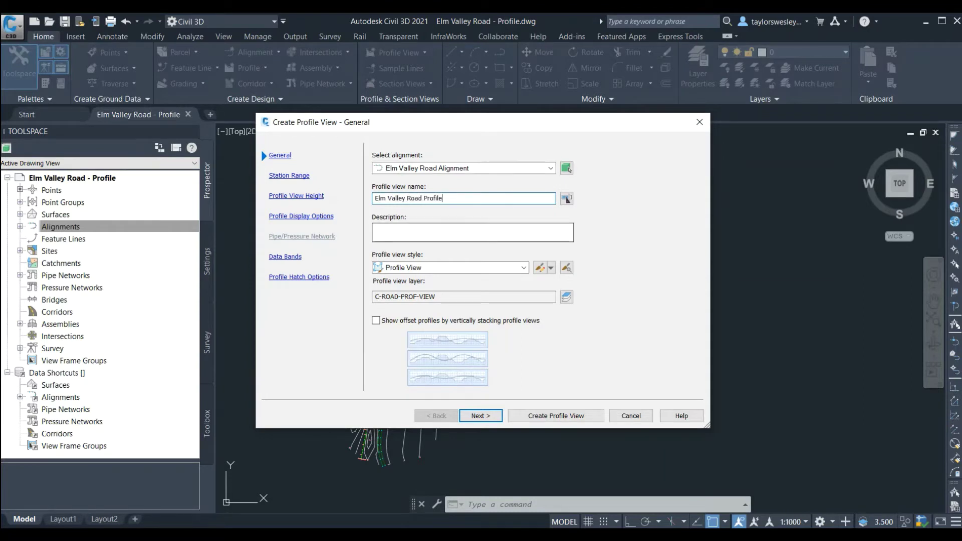
pyautogui.write('Profile for Elm Valley Road')
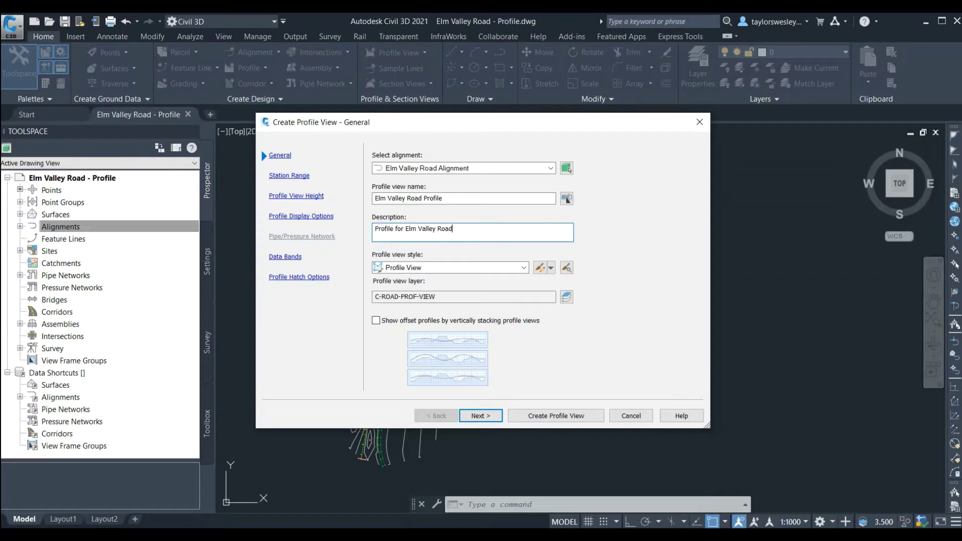
pyautogui.press('Tab')
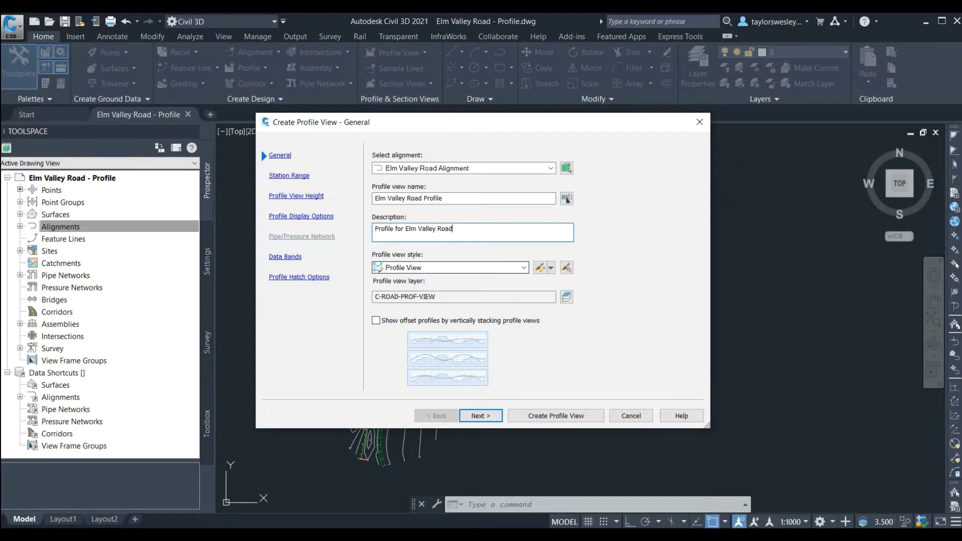
# Step: Use the Profile View style for the new profile view and accept the general settings
pyautogui.click(523, 268)
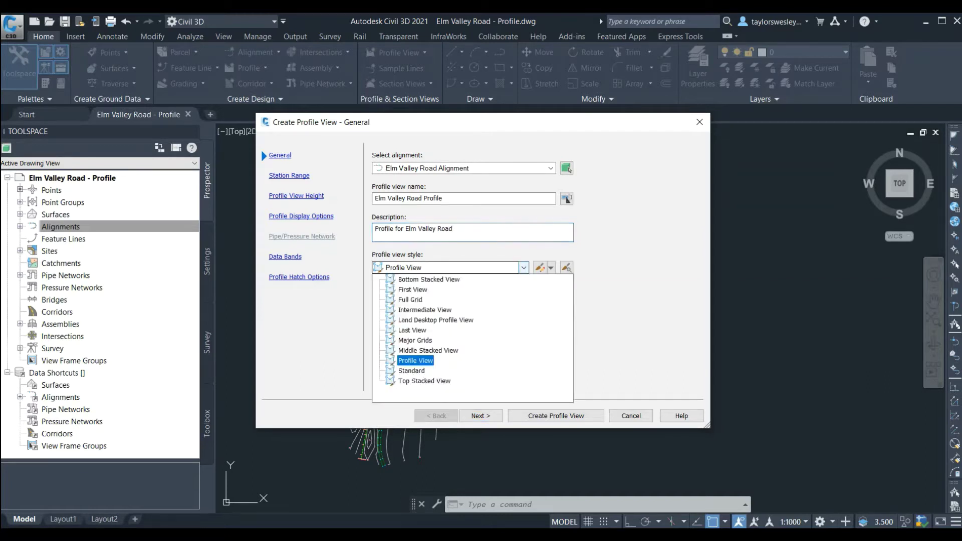
pyautogui.press('Down')
pyautogui.press('Down')
pyautogui.press('Down')
pyautogui.press('Down')
pyautogui.press('Down')
pyautogui.press('Down')
pyautogui.press('Down')
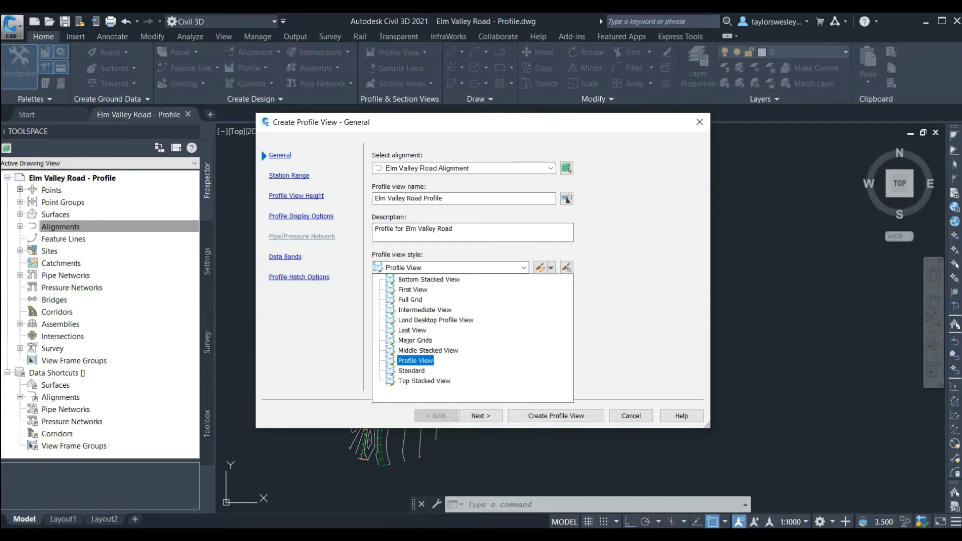
pyautogui.press('Return')
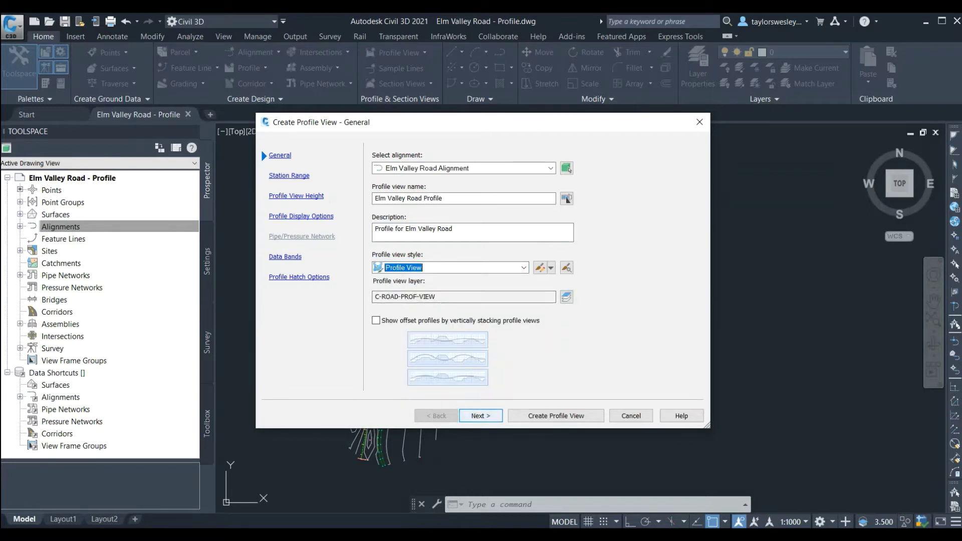
pyautogui.press('Return')
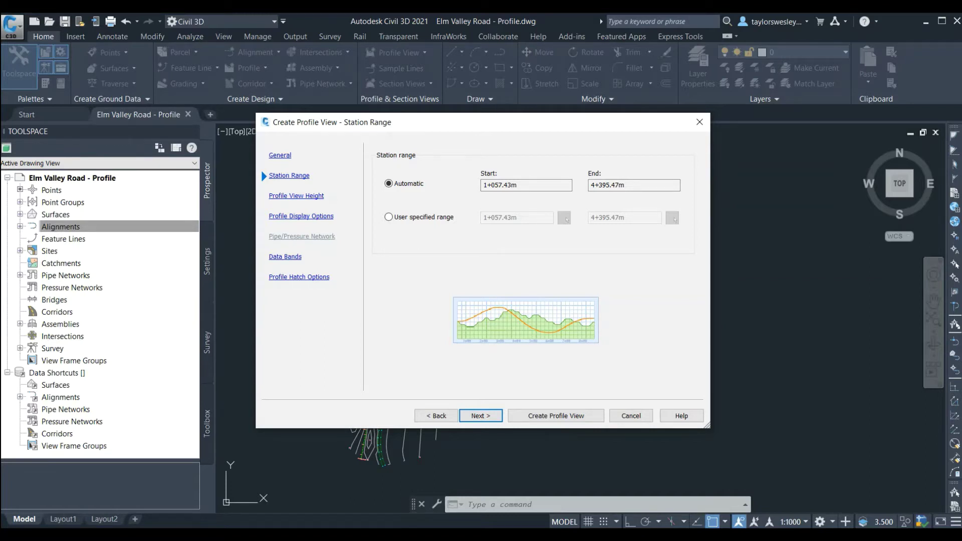
# Step: Accept the automatic station range and automatic view height, then review and accept the profile display options
pyautogui.click(480, 415)
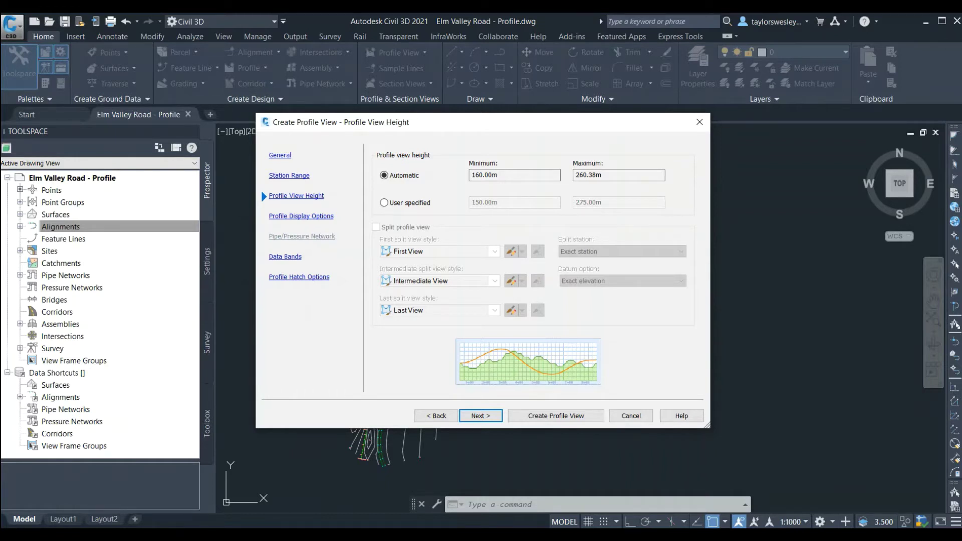
pyautogui.click(481, 415)
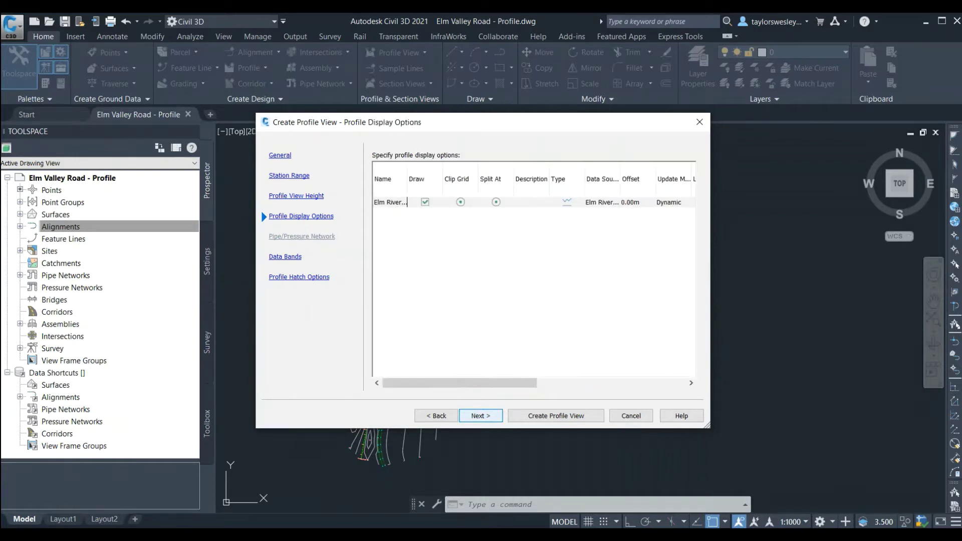
pyautogui.moveTo(459, 383); pyautogui.dragTo(608, 383)
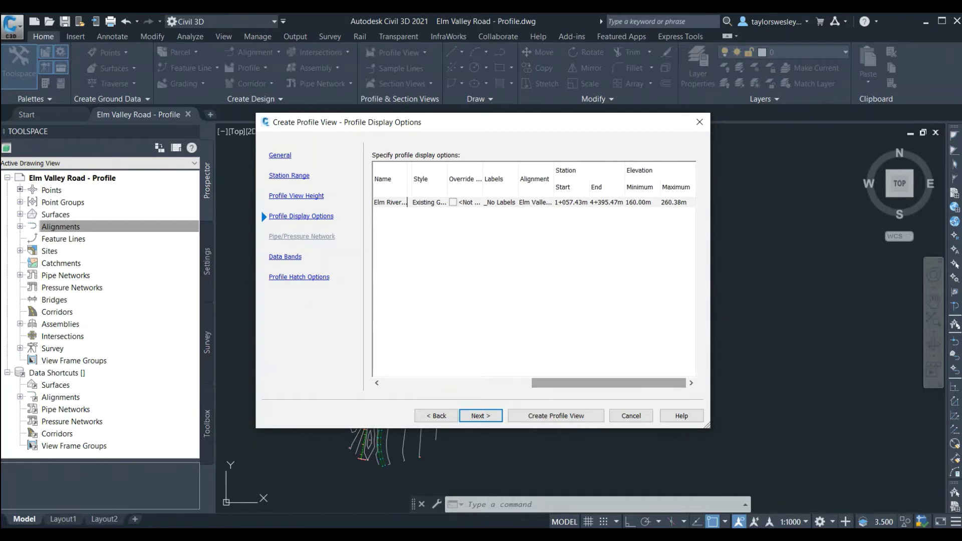
pyautogui.click(480, 415)
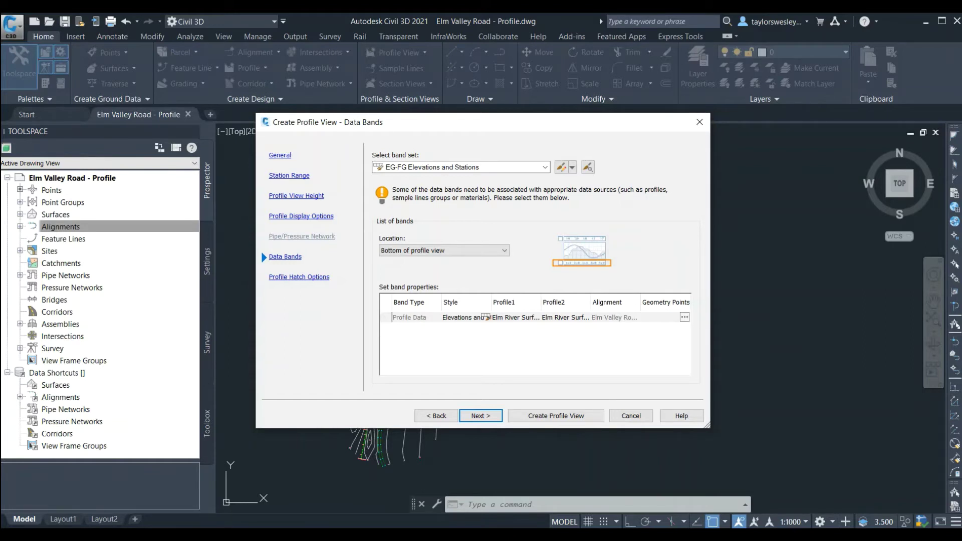
# Step: Use the EG-FG Elevations and Stations band set for the profile view and continue to the profile hatch options
pyautogui.click(544, 167)
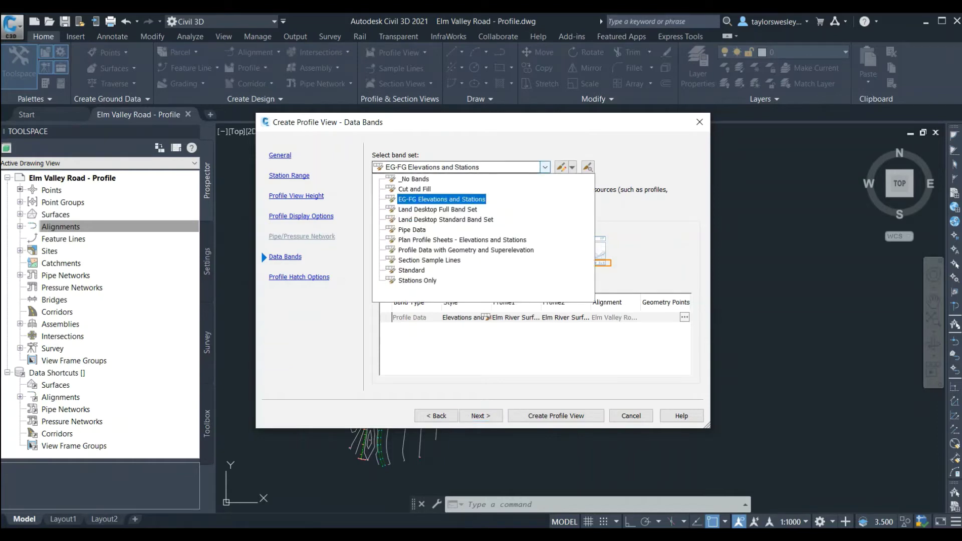
pyautogui.press('Down')
pyautogui.press('Down')
pyautogui.press('Down')
pyautogui.press('Up')
pyautogui.press('Up')
pyautogui.press('Up')
pyautogui.press('Up')
pyautogui.press('Up')
pyautogui.press('Up')
pyautogui.press('Up')
pyautogui.press('Up')
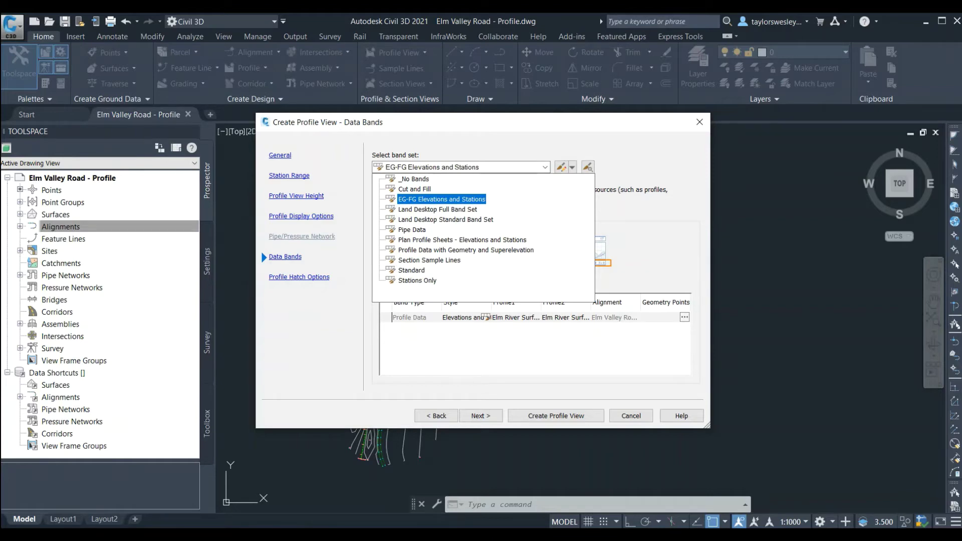
pyautogui.press('Return')
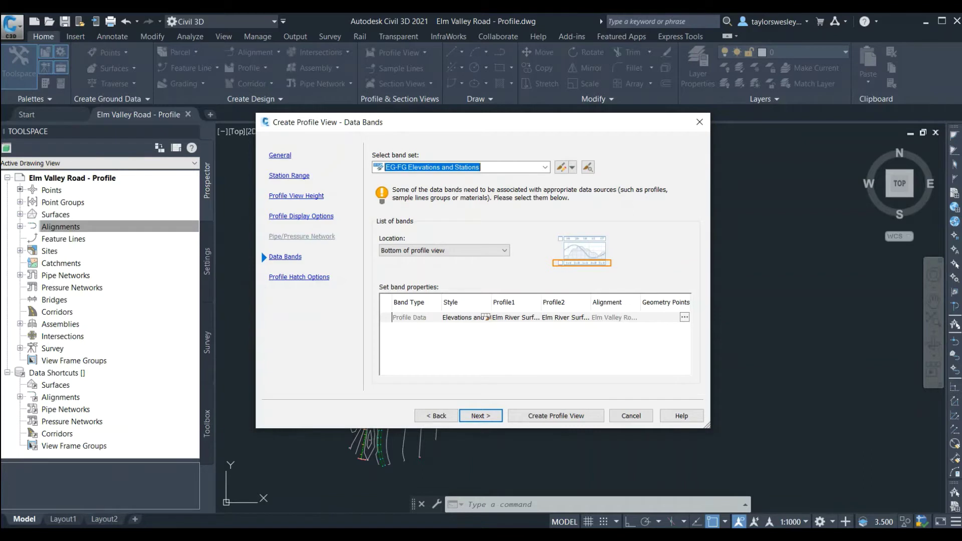
pyautogui.press('Return')
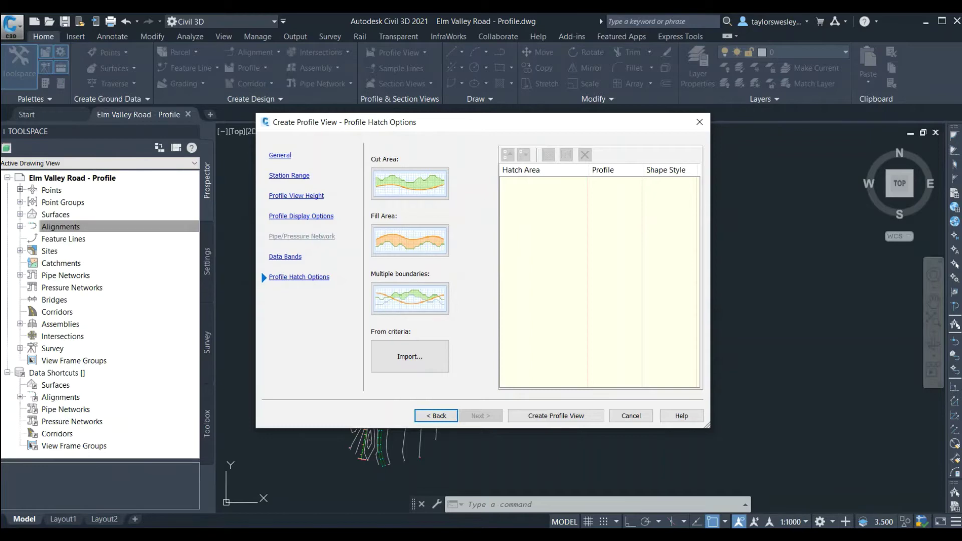
# Step: Create the profile view and place its origin in the empty area east of the surface contours
pyautogui.click(543, 415)
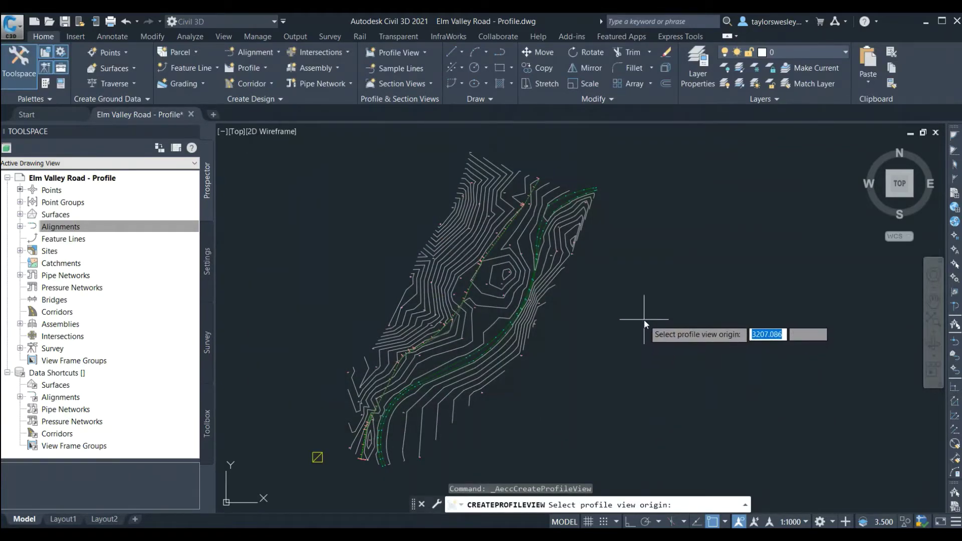
pyautogui.click(623, 343)
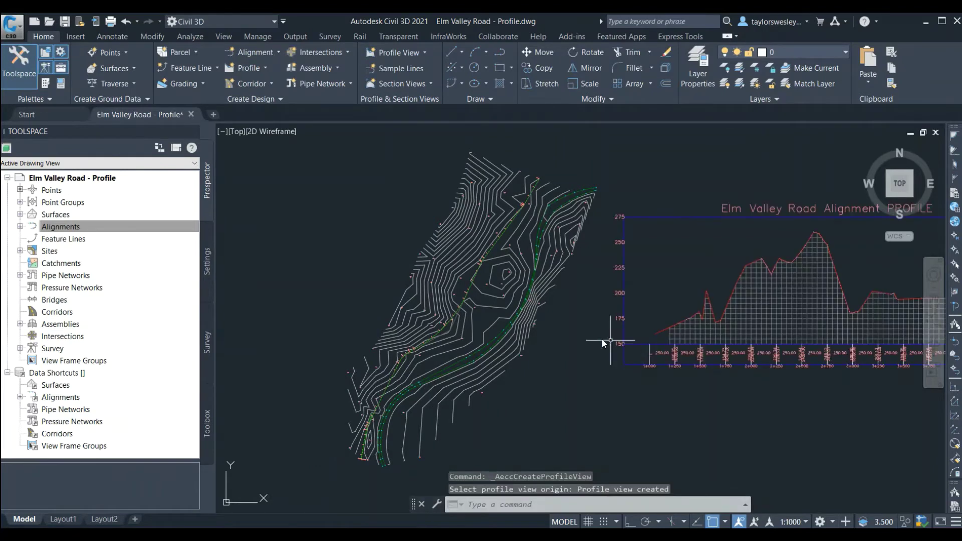
pyautogui.scroll(-2, 414, 291)
pyautogui.scroll(2, 710, 276)
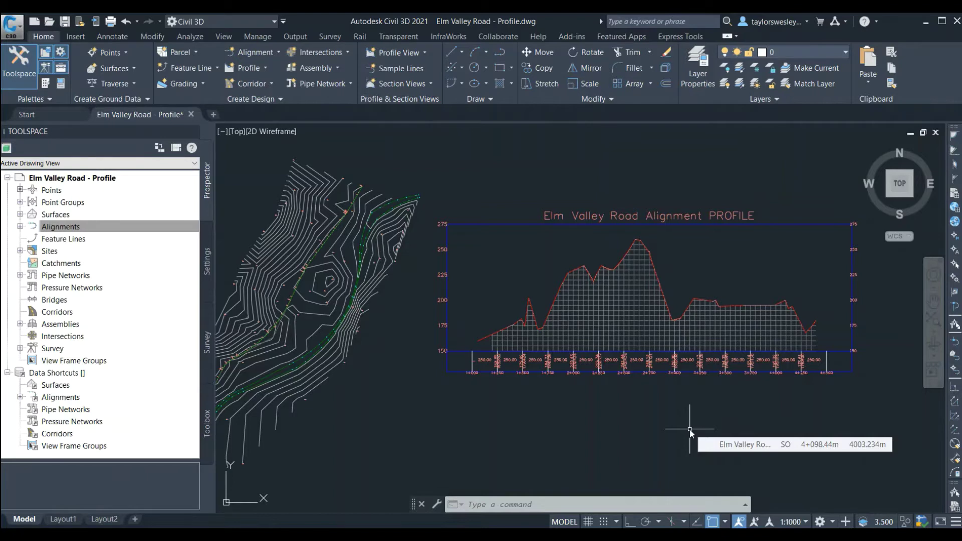
pyautogui.scroll(6, 701, 305)
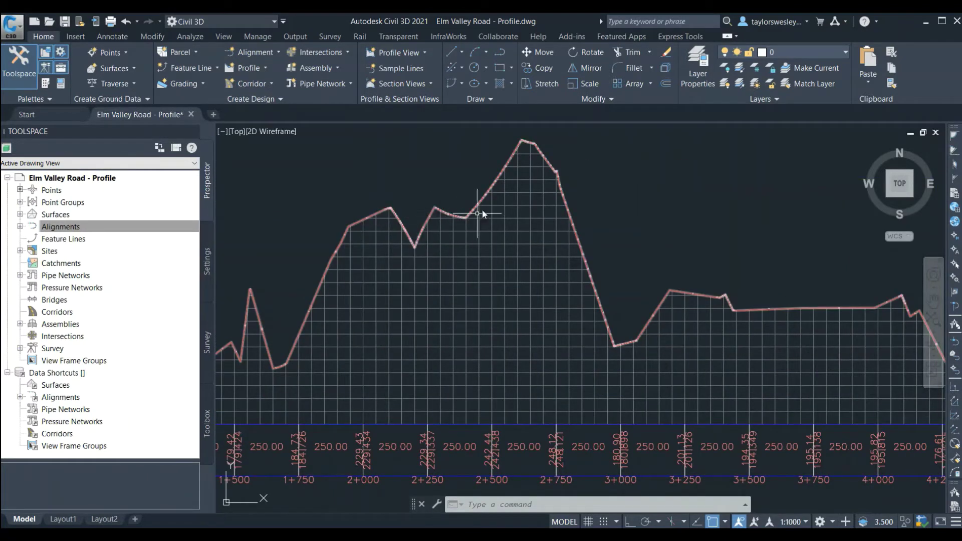
pyautogui.scroll(-6, 648, 240)
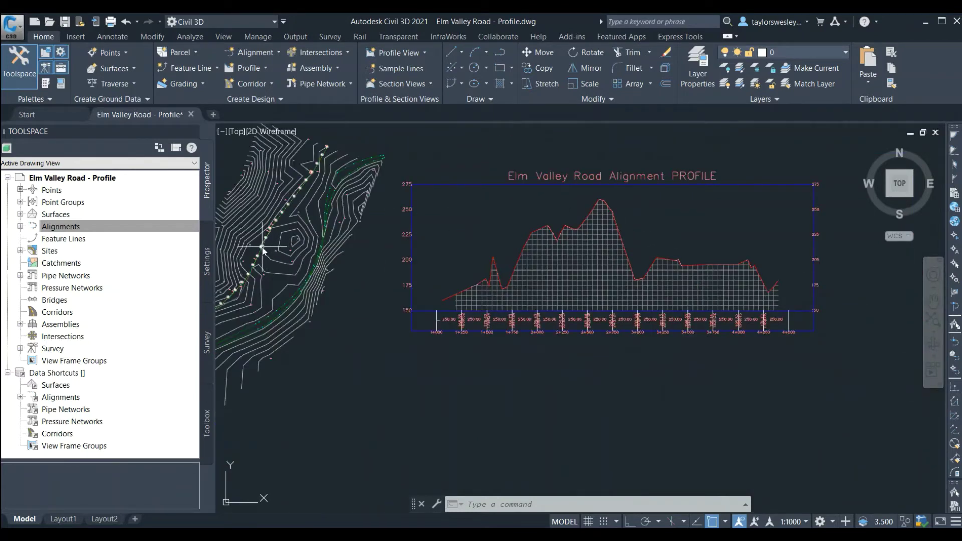
pyautogui.moveTo(446, 380)
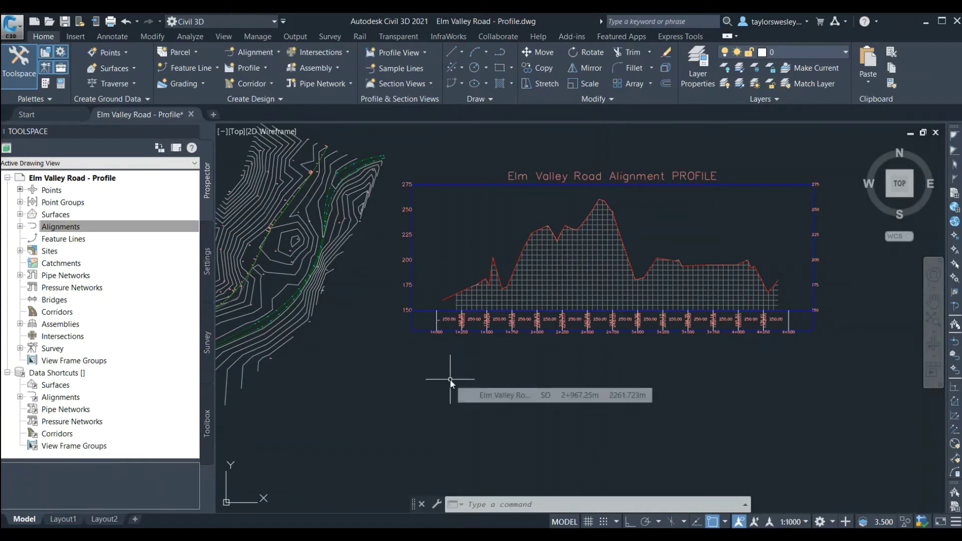
# Step: Try stretching the midpoint grips of the Elm Valley Road Alignment's middle and northern tangents eastward toward the river
pyautogui.scroll(5, 253, 225)
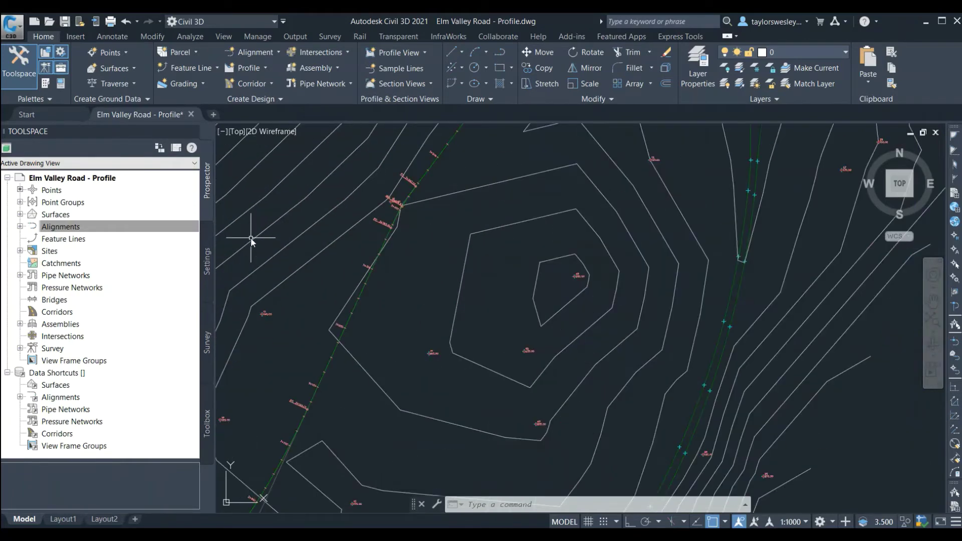
pyautogui.click(355, 308)
pyautogui.scroll(-5, 402, 315)
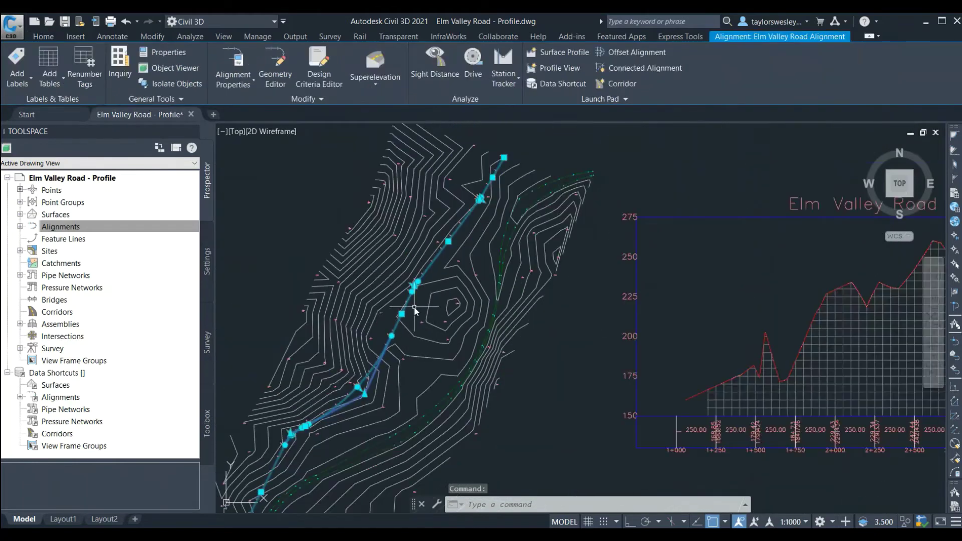
pyautogui.click(401, 314)
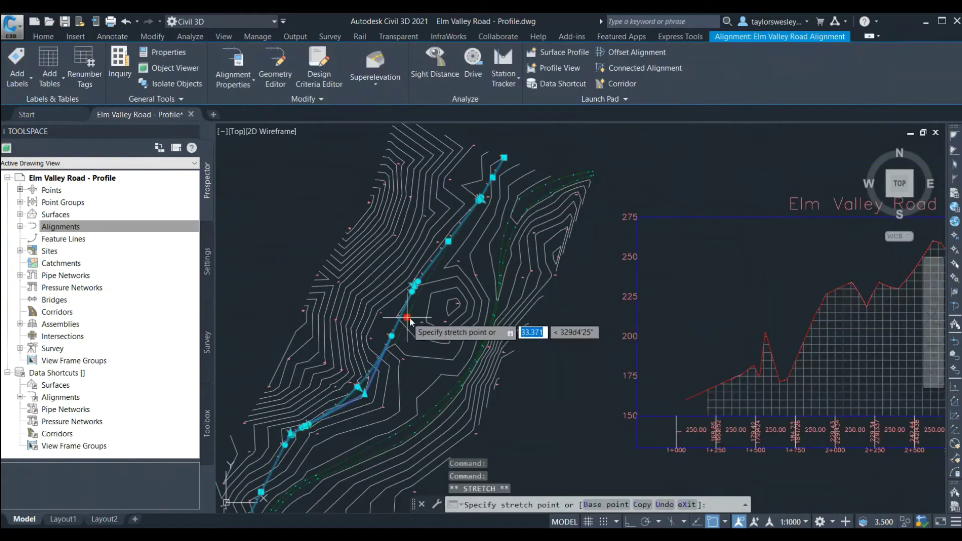
pyautogui.click(440, 322)
pyautogui.scroll(-3, 438, 323)
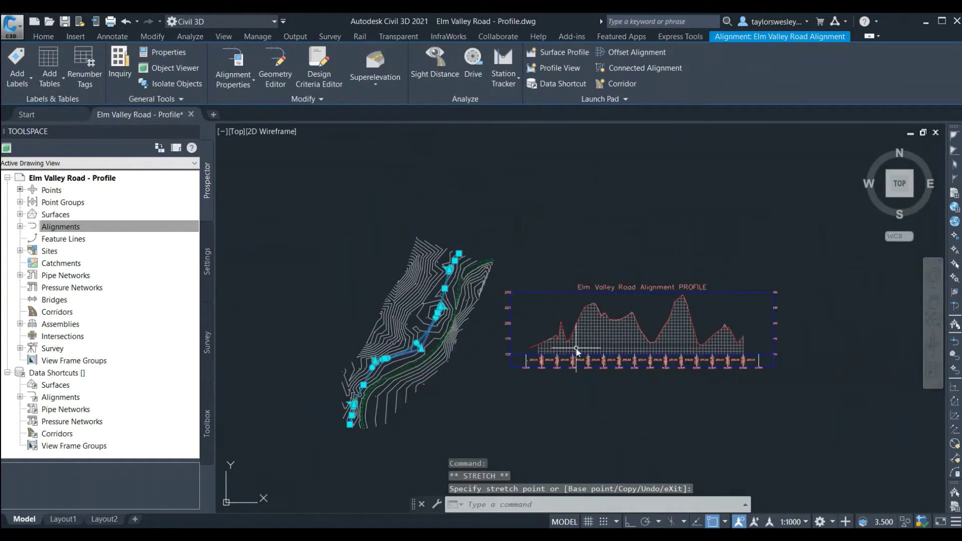
pyautogui.scroll(2, 513, 346)
pyautogui.click(365, 253)
pyautogui.click(377, 256)
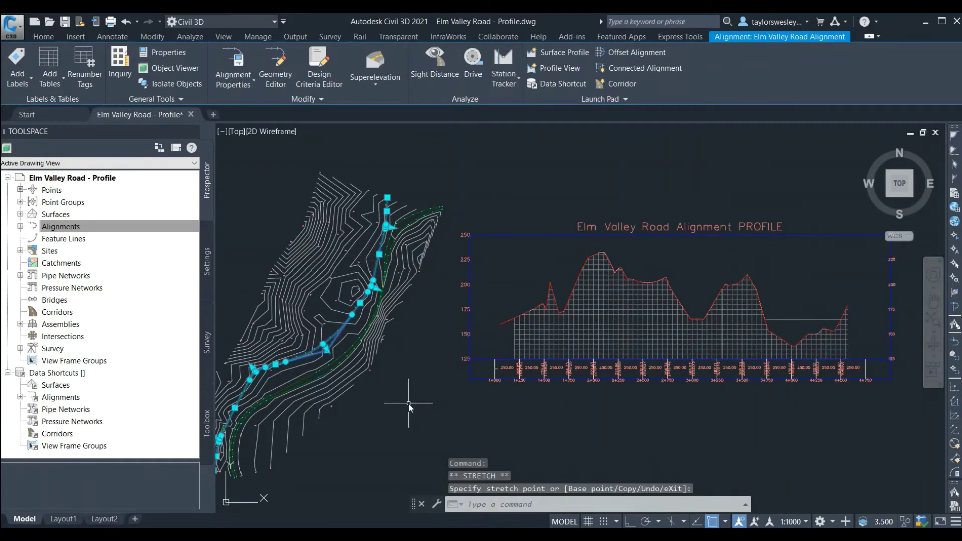
# Step: Undo the grip edits on the alignment and bring the plan and profile view back into sight
pyautogui.press('Escape')
pyautogui.press('Escape')
pyautogui.hotkey('ctrl', 'z')
pyautogui.scroll(2, 407, 407)
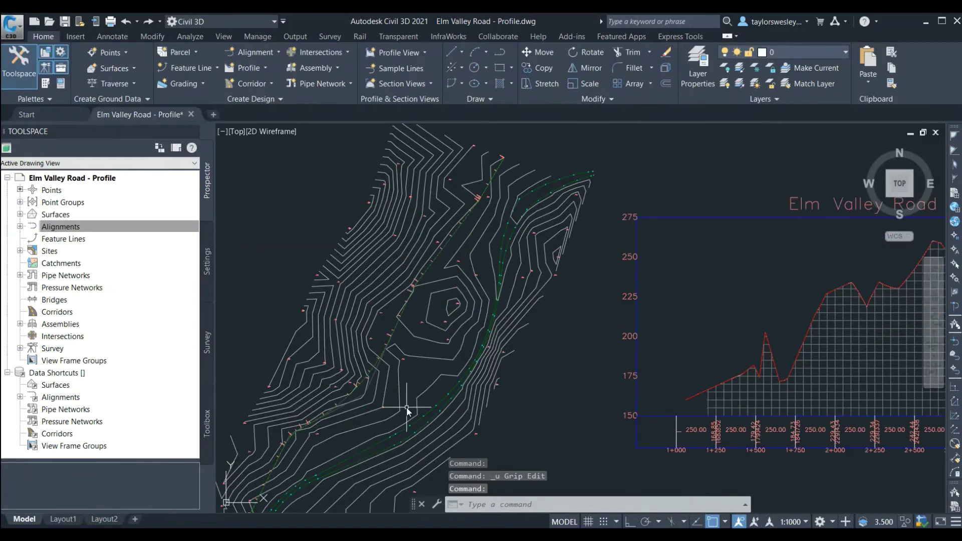
pyautogui.hotkey('ctrl', 'z')
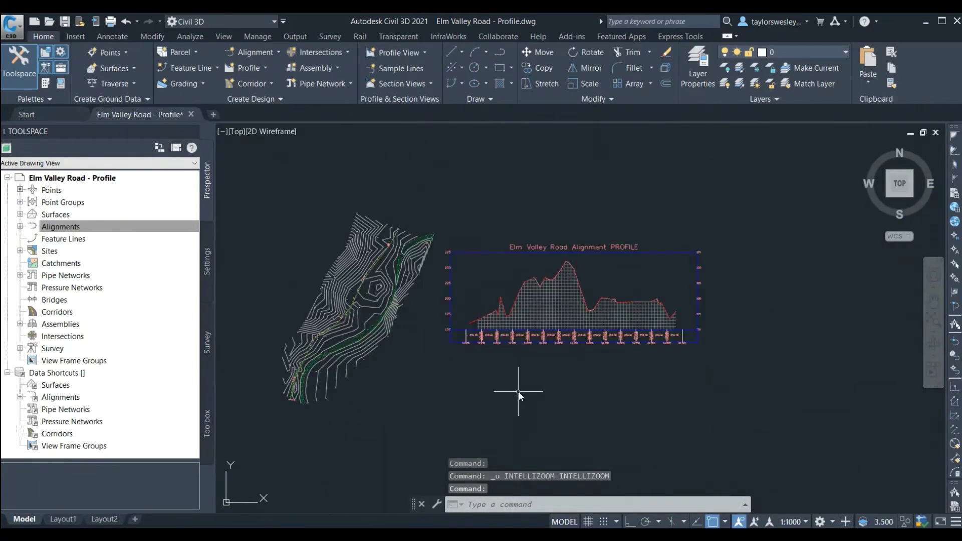
pyautogui.scroll(2, 518, 391)
pyautogui.moveTo(383, 368); pyautogui.dragTo(450, 402, button='middle')
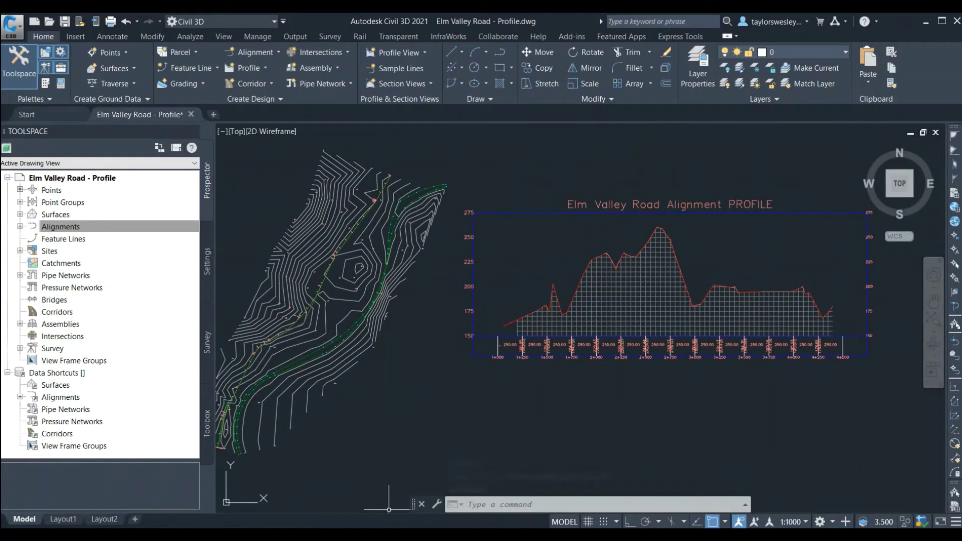
pyautogui.moveTo(434, 418)
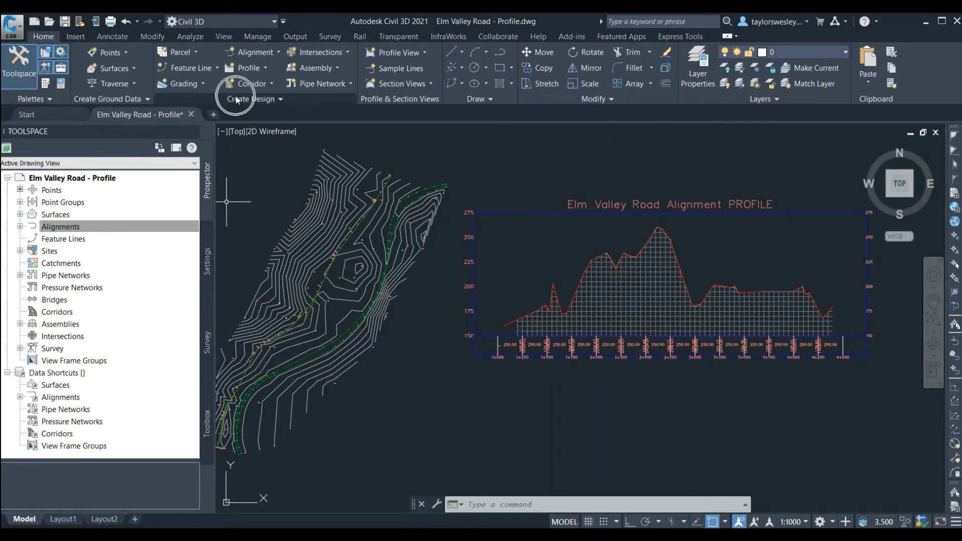
# Step: Start a layout profile on the Elm Valley Road profile view, named "Elm Valley Road CL" and described as "Centerline design for Elm Valley Road"
pyautogui.click(266, 69)
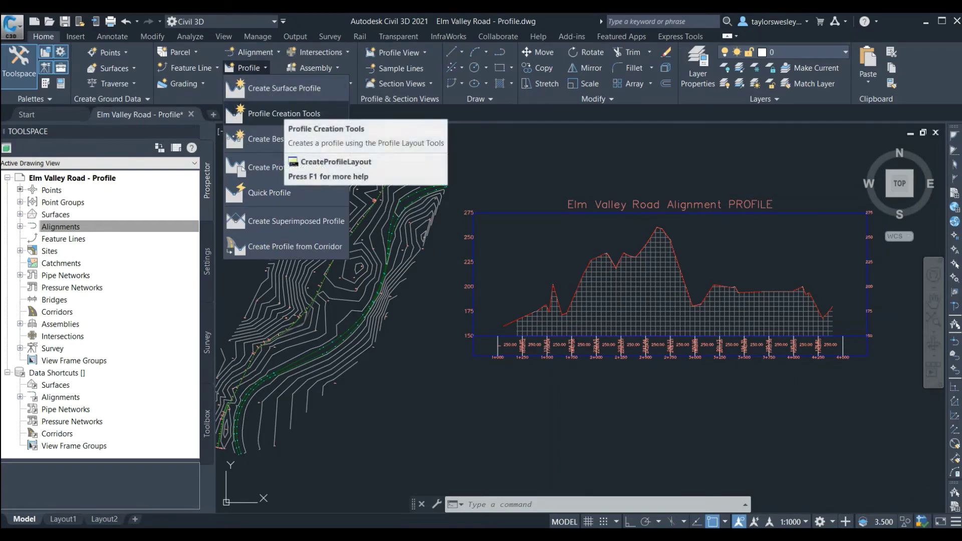
pyautogui.click(284, 113)
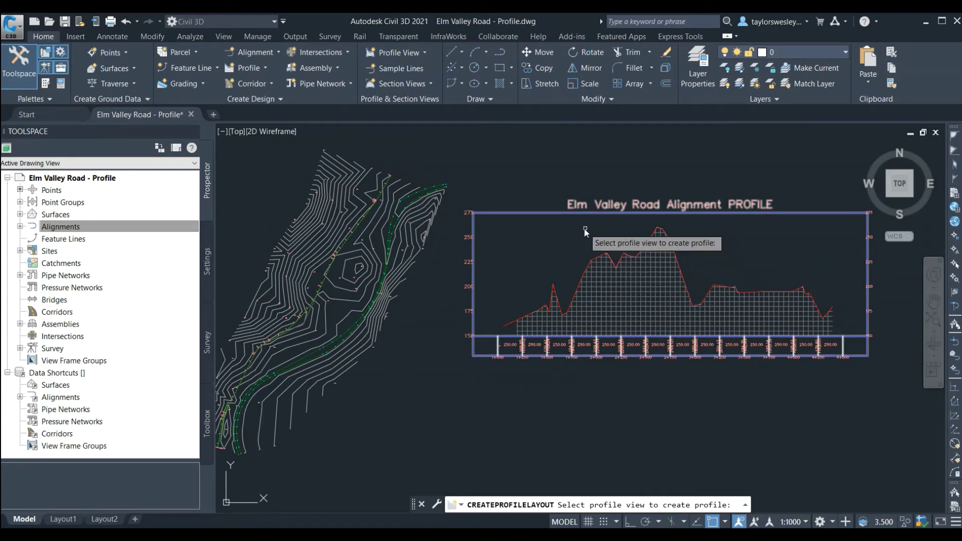
pyautogui.click(608, 296)
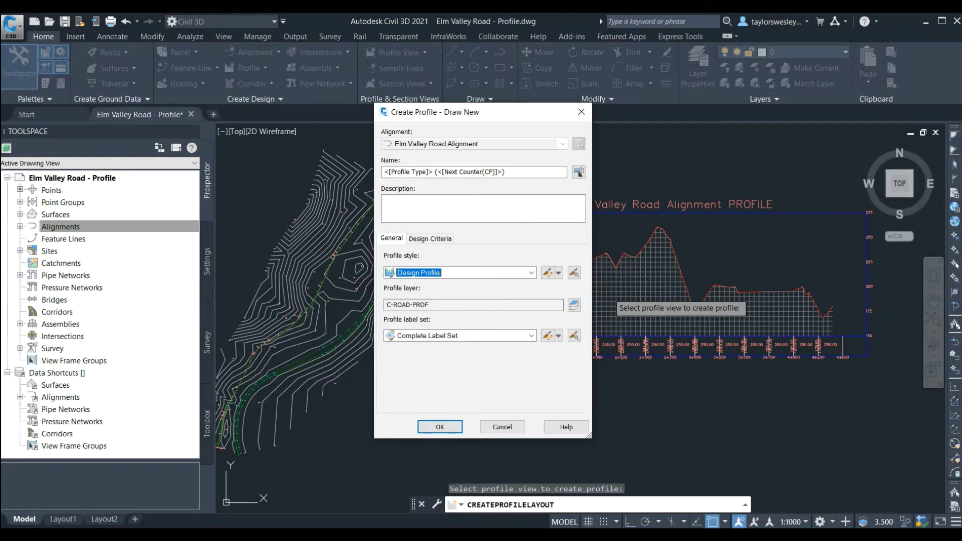
pyautogui.moveTo(519, 172); pyautogui.dragTo(367, 166)
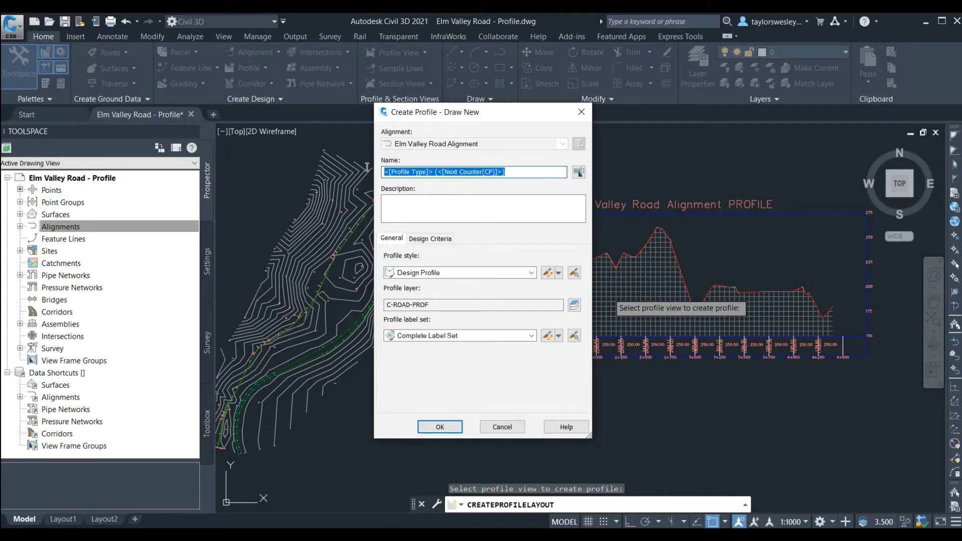
pyautogui.write('Elm Valley Road CL')
pyautogui.press('Tab')
pyautogui.write('Centerline design for Elm Valley Road')
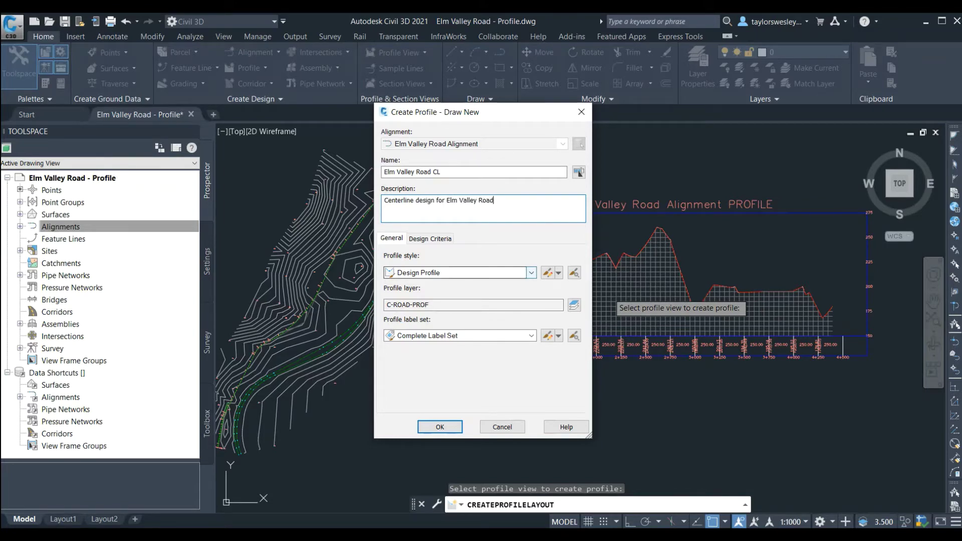
# Step: Use the Design Profile style and the Complete Label Set for the new profile and create it
pyautogui.click(531, 273)
pyautogui.press('Up')
pyautogui.press('Up')
pyautogui.press('Up')
pyautogui.press('Up')
pyautogui.press('Up')
pyautogui.press('Return')
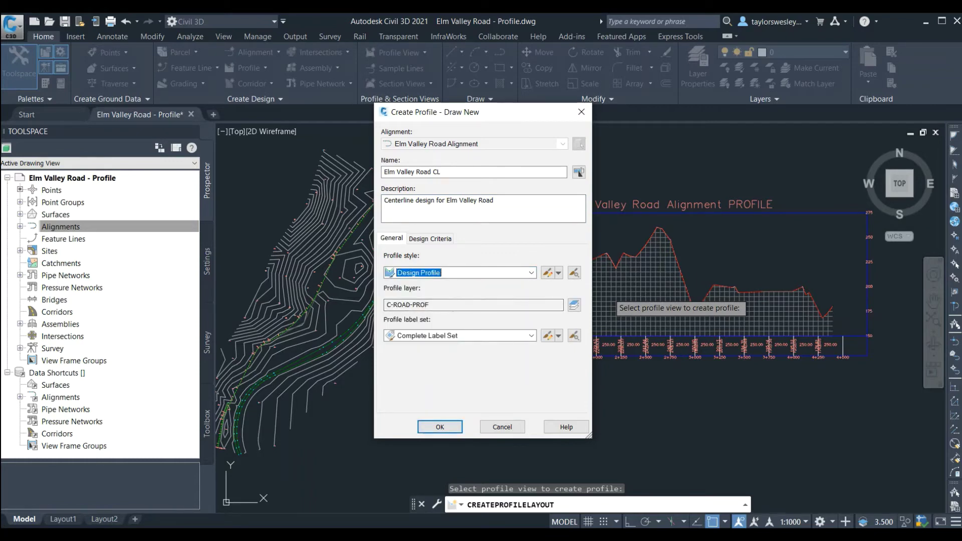
pyautogui.click(531, 335)
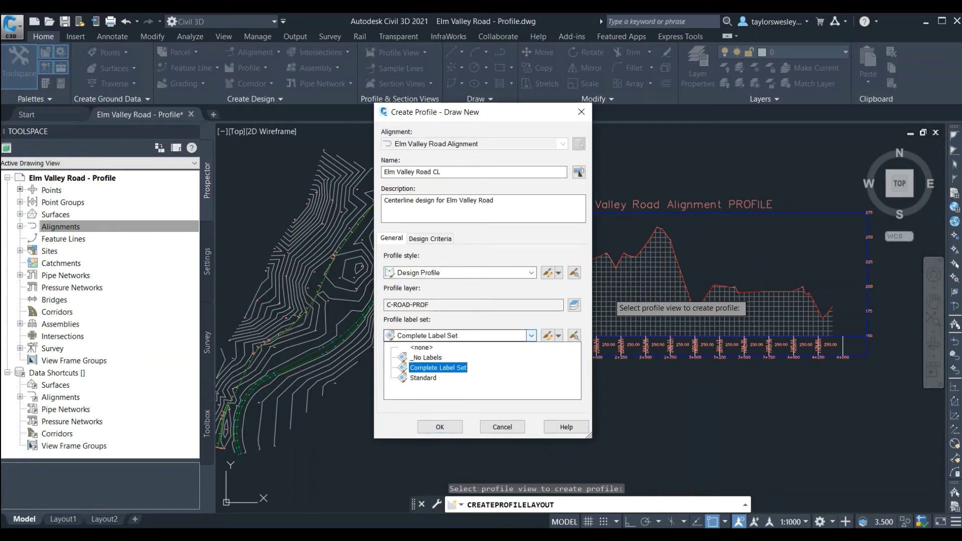
pyautogui.press('Down')
pyautogui.press('Up')
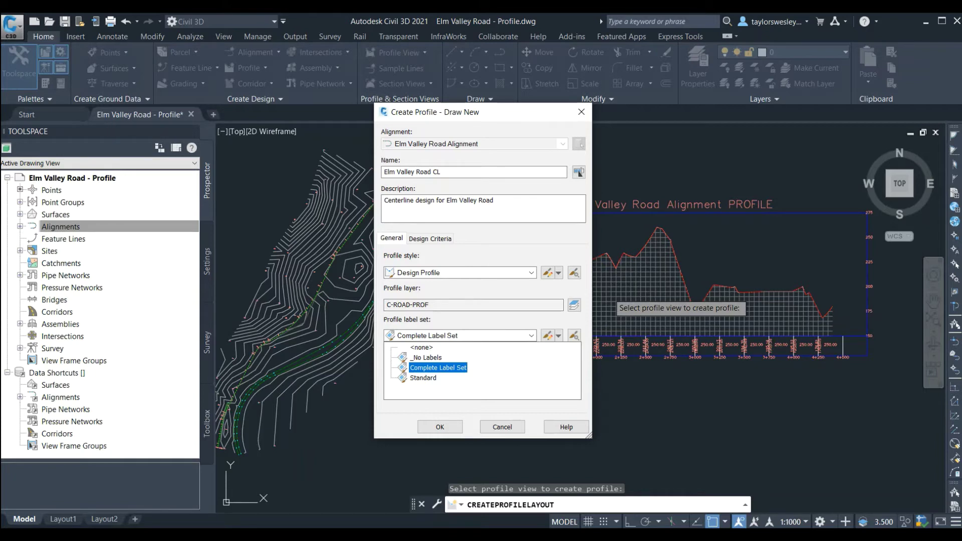
pyautogui.press('Return')
pyautogui.click(440, 427)
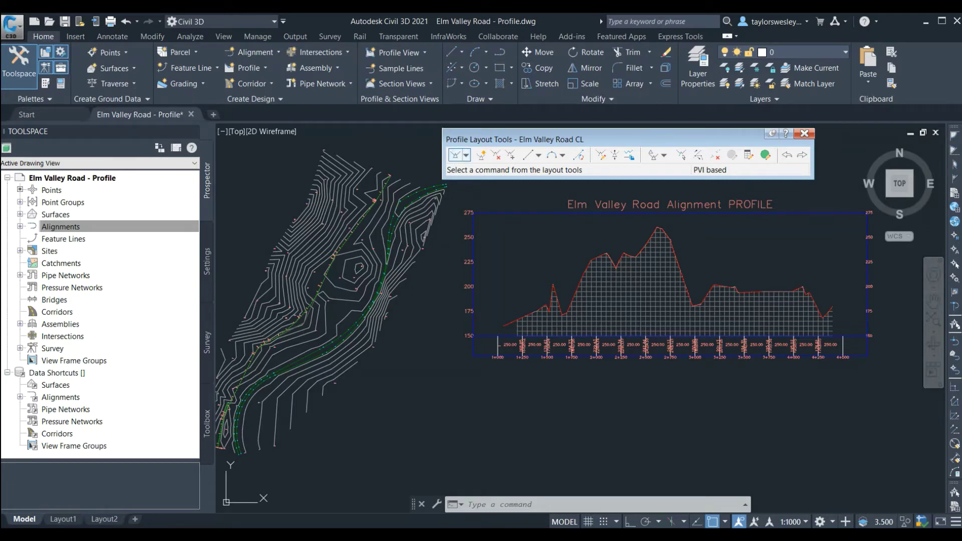
# Step: Configure parabolic vertical curves by length, with 250 m for crest curves and 175 m for sag curves
pyautogui.click(465, 155)
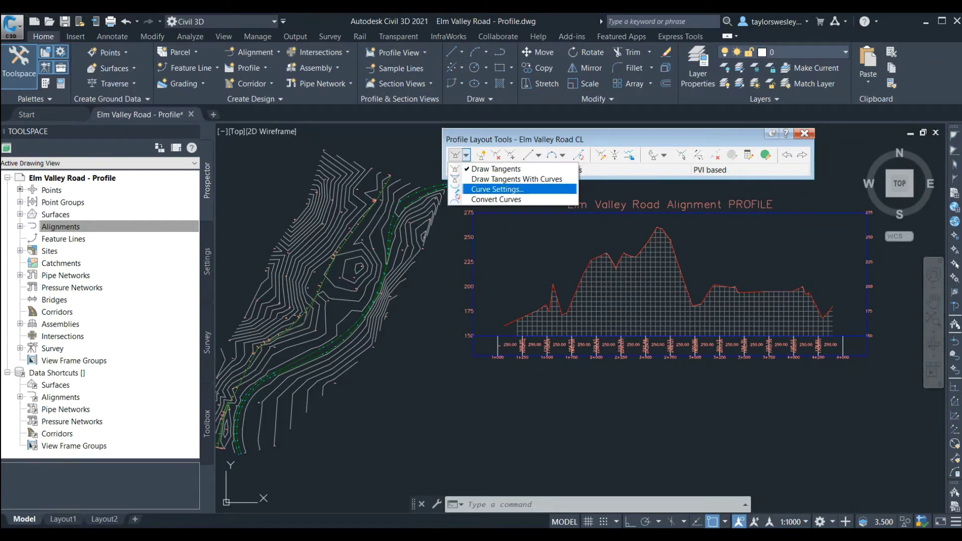
pyautogui.click(497, 188)
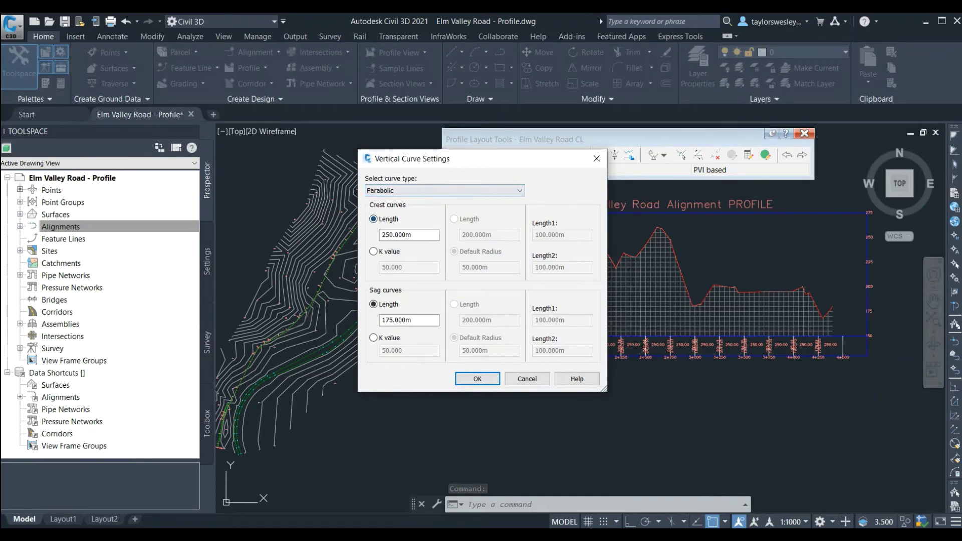
pyautogui.click(374, 252)
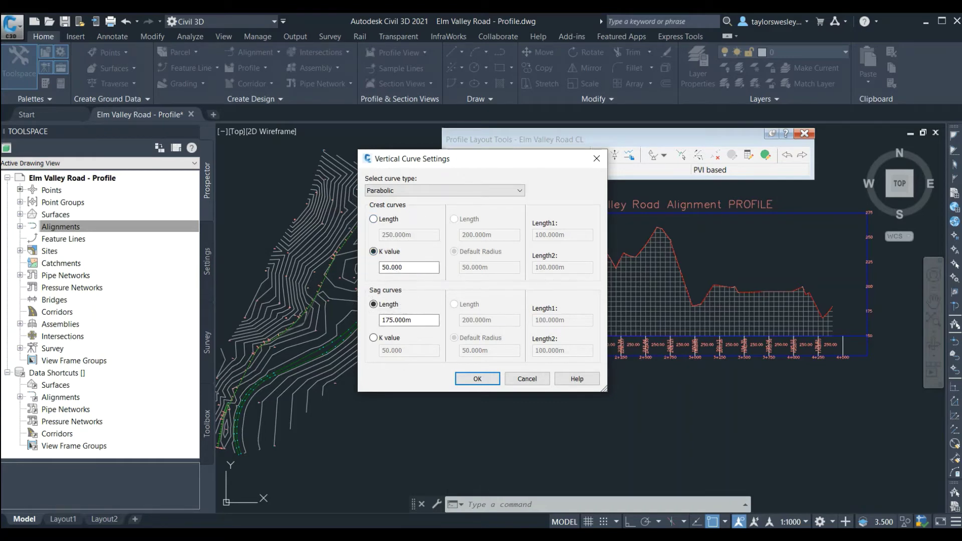
pyautogui.click(373, 219)
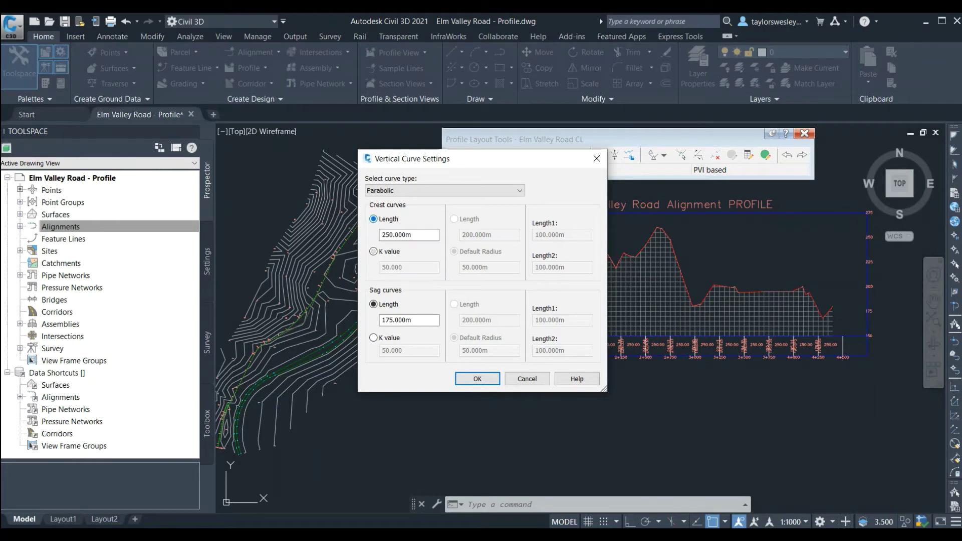
pyautogui.moveTo(416, 235); pyautogui.dragTo(381, 235)
pyautogui.write('250')
pyautogui.moveTo(417, 320); pyautogui.dragTo(381, 320)
pyautogui.write('175')
pyautogui.click(373, 304)
pyautogui.click(477, 379)
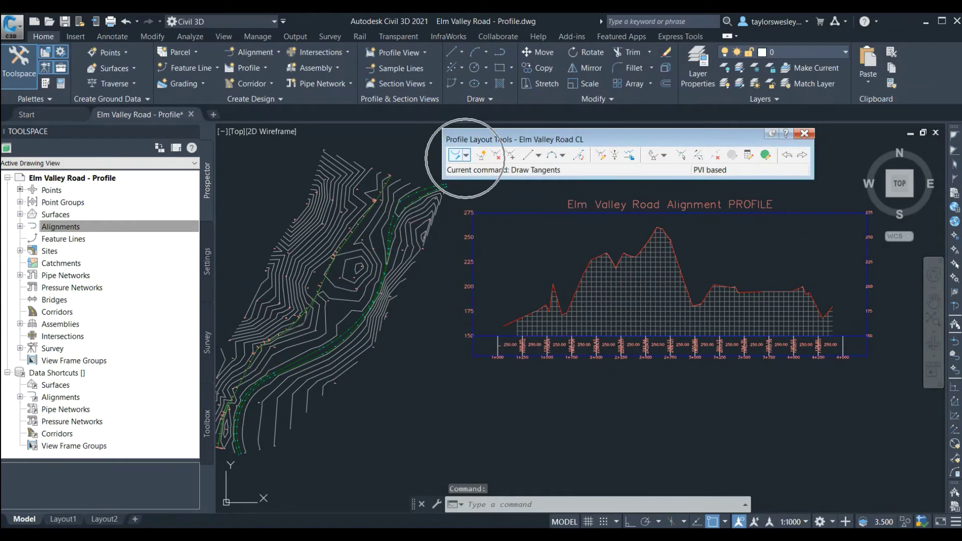
# Step: Begin drawing tangents with curves from the start of the existing-ground profile, and turn object snap off
pyautogui.click(466, 155)
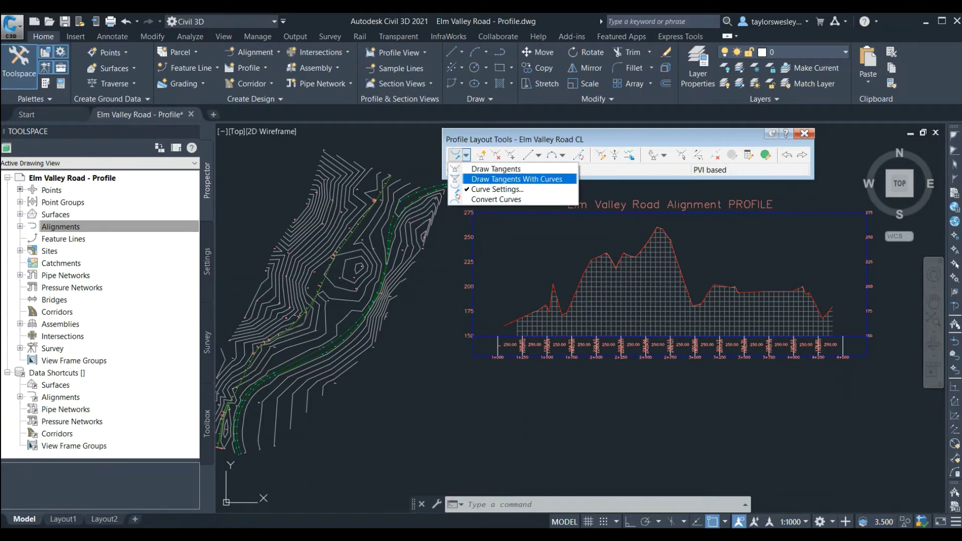
pyautogui.click(516, 178)
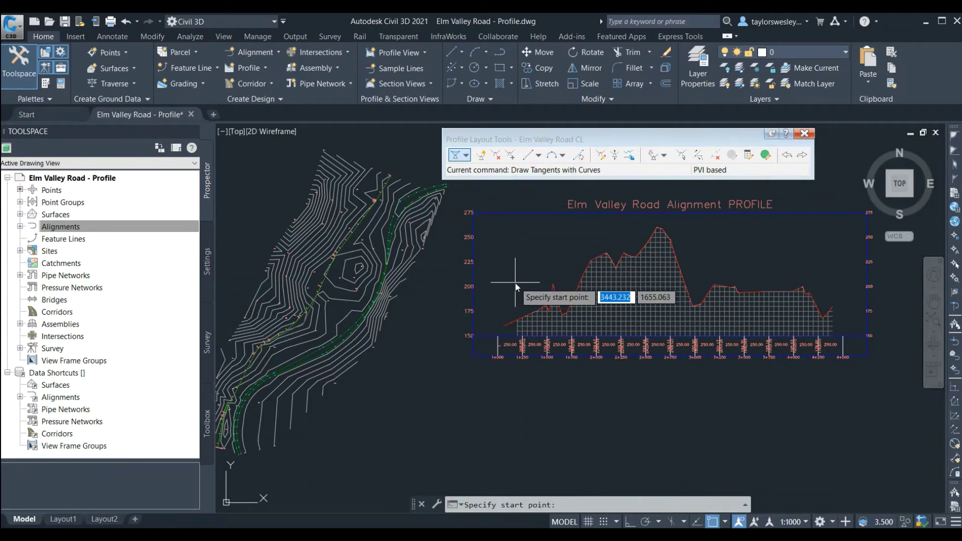
pyautogui.scroll(5, 514, 304)
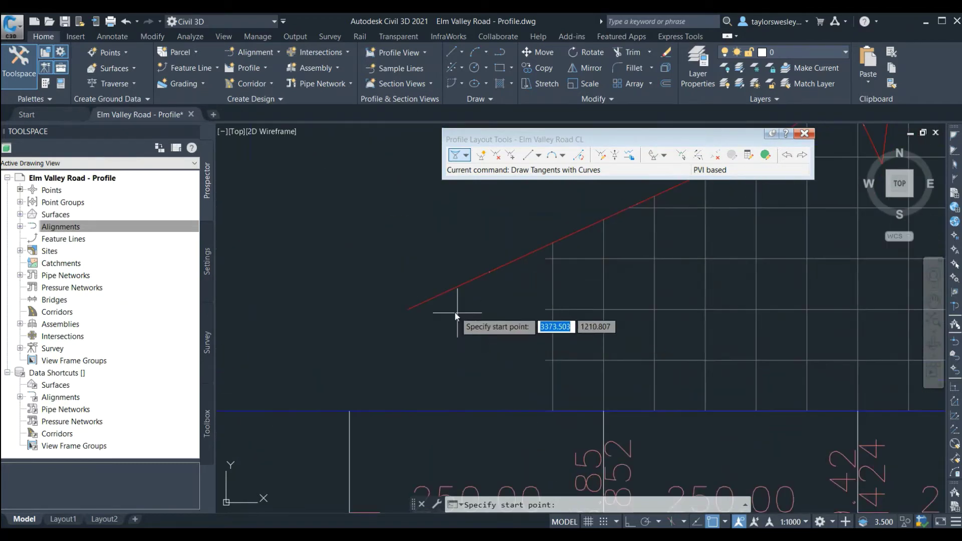
pyautogui.click(410, 306)
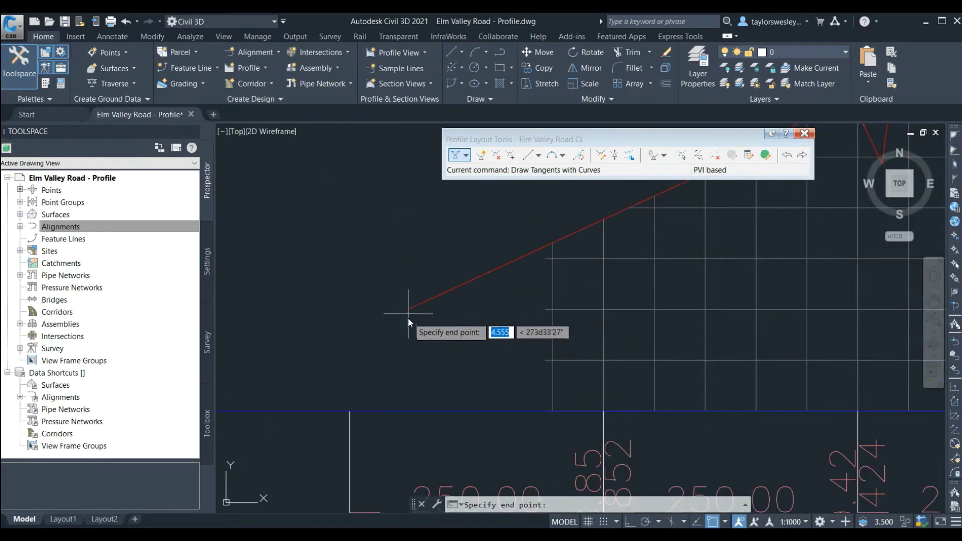
pyautogui.scroll(-6, 407, 321)
pyautogui.click(713, 522)
pyautogui.scroll(-4, 576, 441)
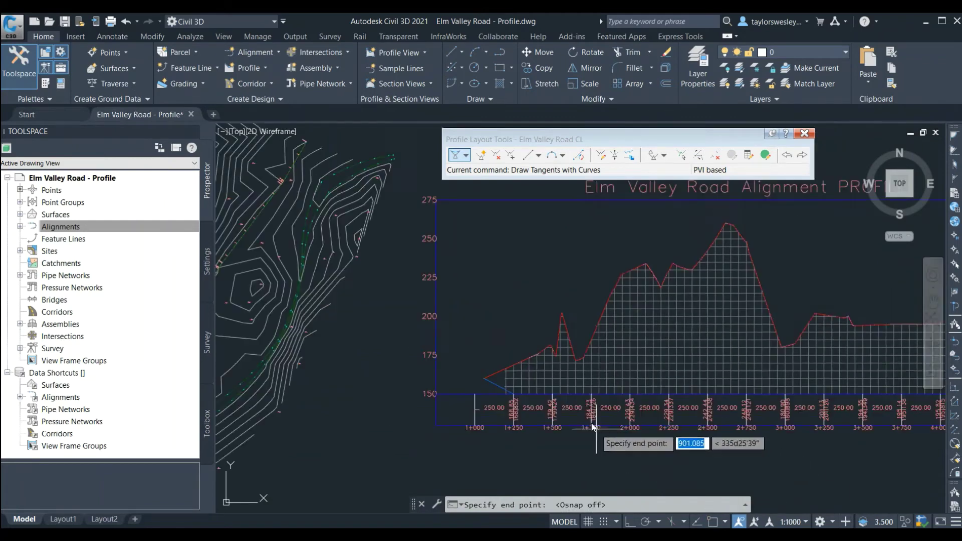
# Step: Draw the remaining design tangents through the hill and flat section, snap the last one to the existing-ground profile's end, and finish the profile
pyautogui.scroll(3, 625, 346)
pyautogui.click(625, 346)
pyautogui.click(705, 317)
pyautogui.click(810, 382)
pyautogui.scroll(-3, 801, 388)
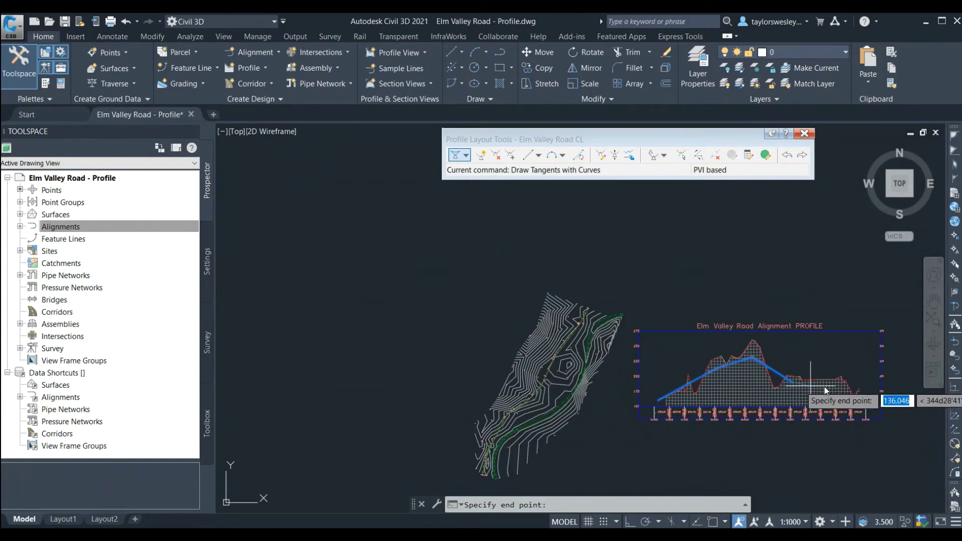
pyautogui.scroll(3, 801, 390)
pyautogui.scroll(5, 801, 380)
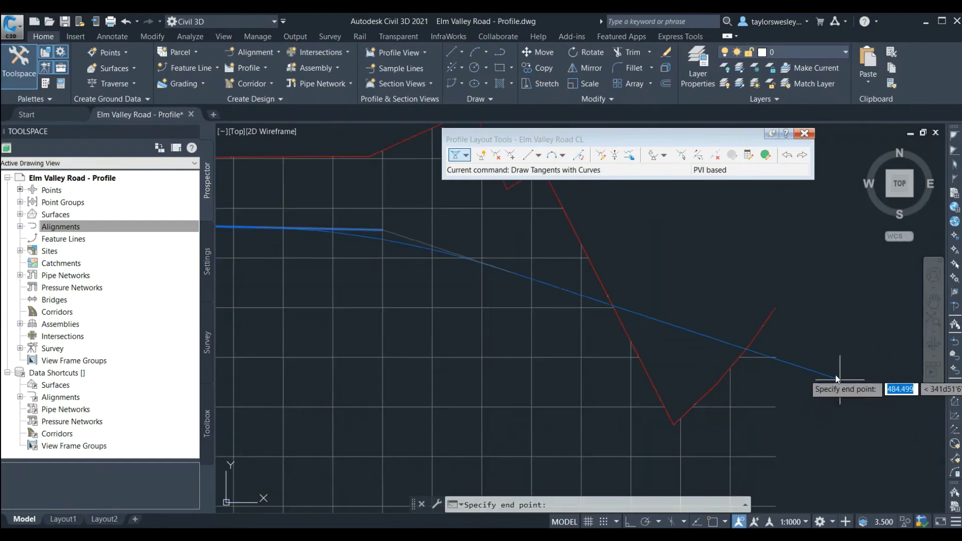
pyautogui.press('F3')
pyautogui.click(775, 307)
pyautogui.press('Return')
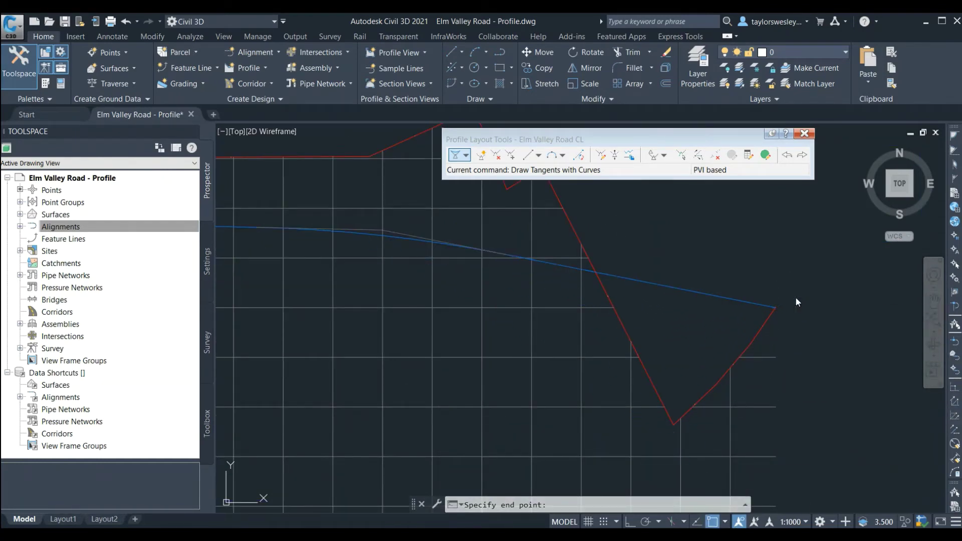
# Step: Examine the vertical curve labels of the design profile, including high point, PVI, K value and curve length of the last crest curve
pyautogui.scroll(-6, 731, 341)
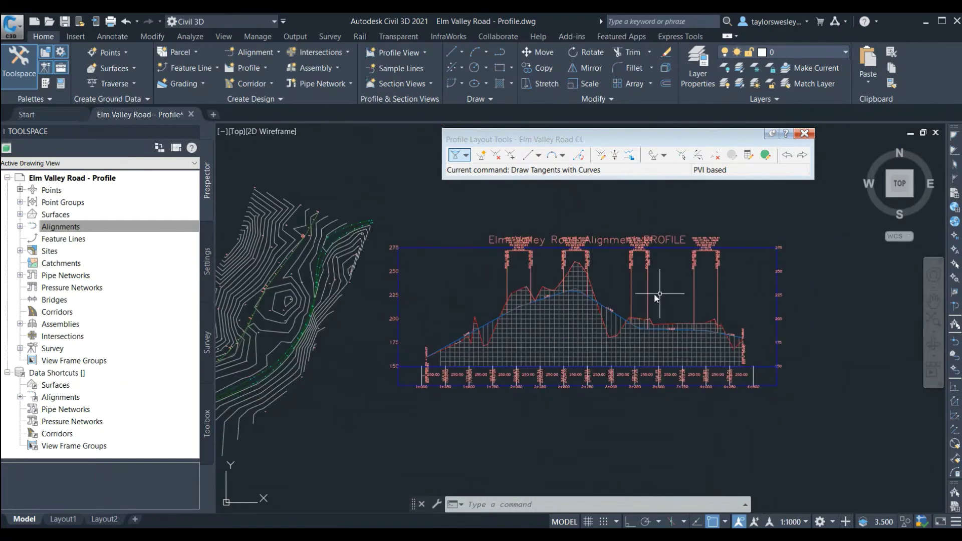
pyautogui.scroll(2, 595, 243)
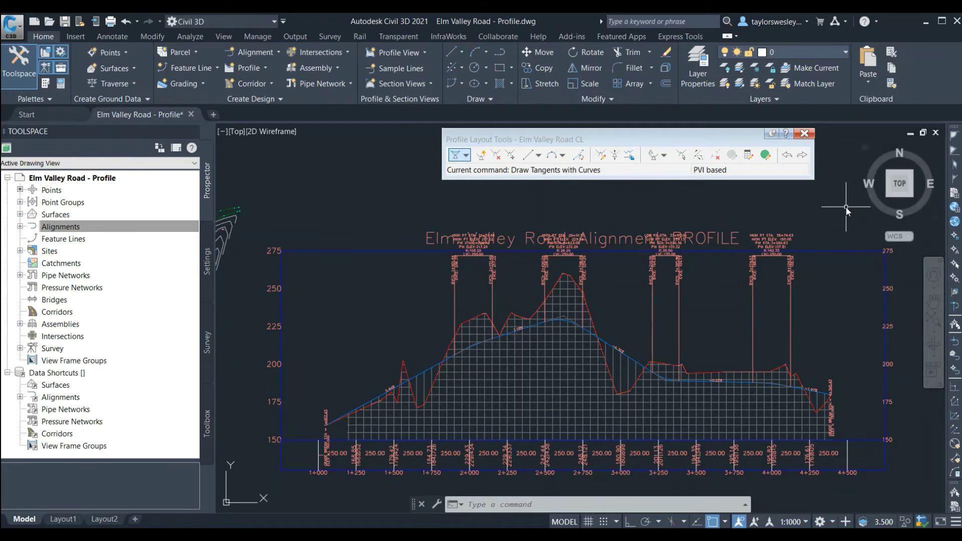
pyautogui.scroll(6, 802, 227)
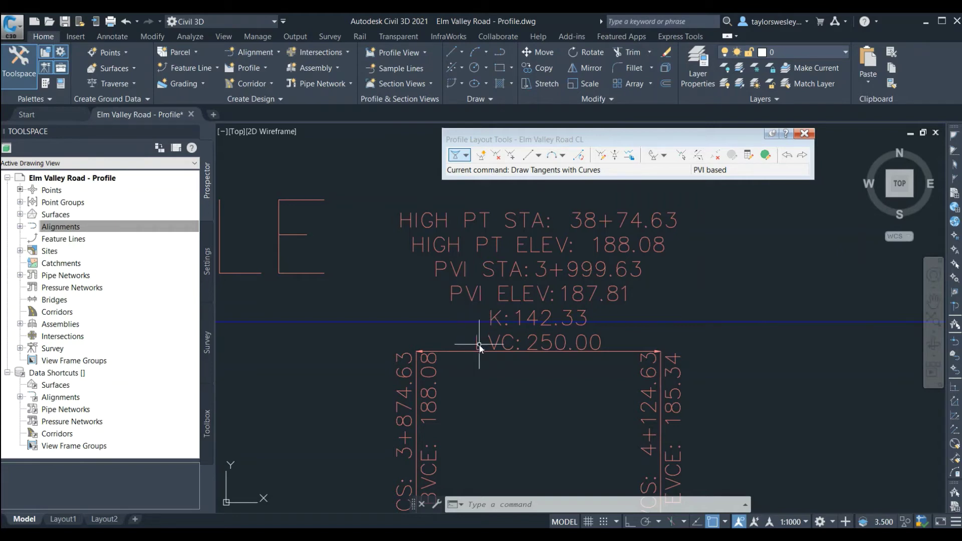
pyautogui.scroll(-2, 414, 251)
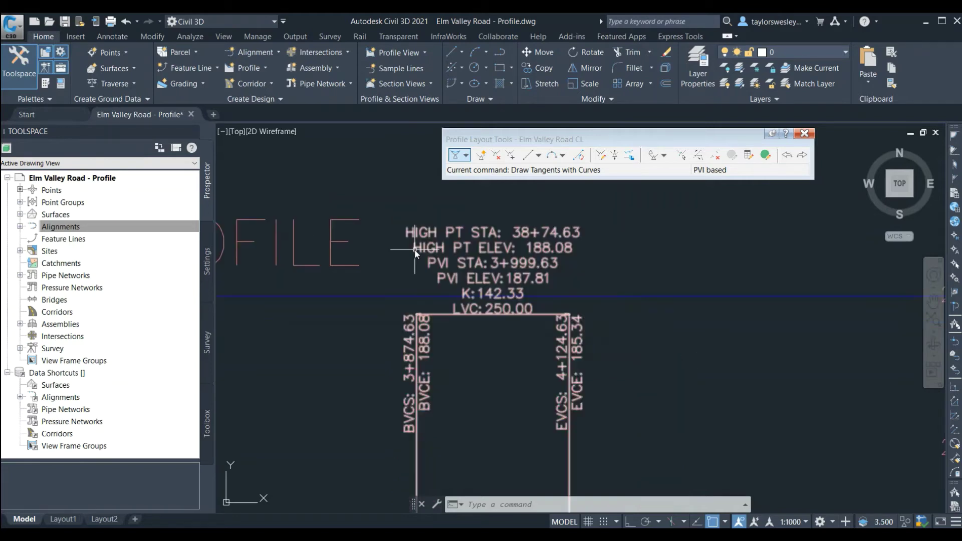
pyautogui.scroll(3, 480, 415)
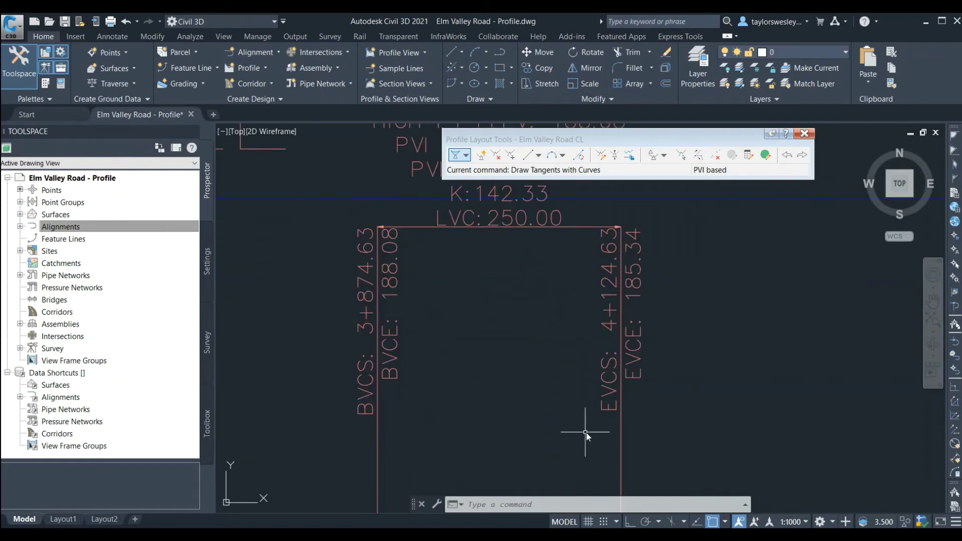
pyautogui.scroll(-5, 561, 317)
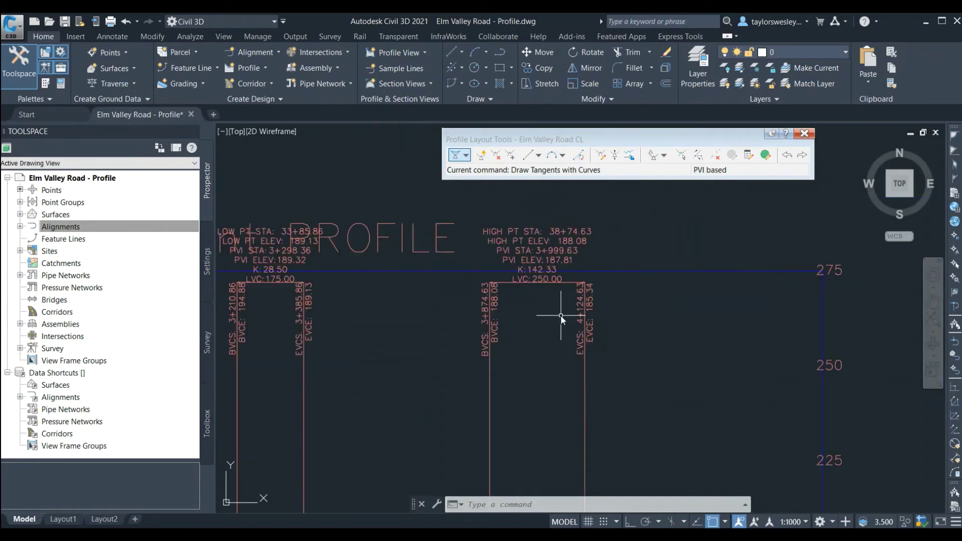
# Step: Lower the crest and sag curve labels so that their dimension lines sit below the 275 elevation line of the profile view
pyautogui.click(546, 296)
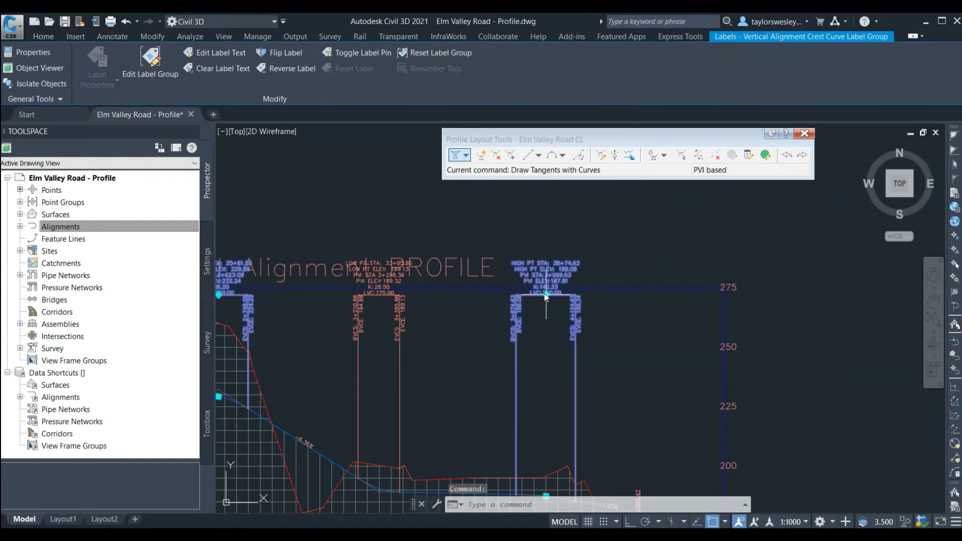
pyautogui.click(546, 296)
pyautogui.click(546, 395)
pyautogui.scroll(-5, 547, 317)
pyautogui.scroll(5, 460, 338)
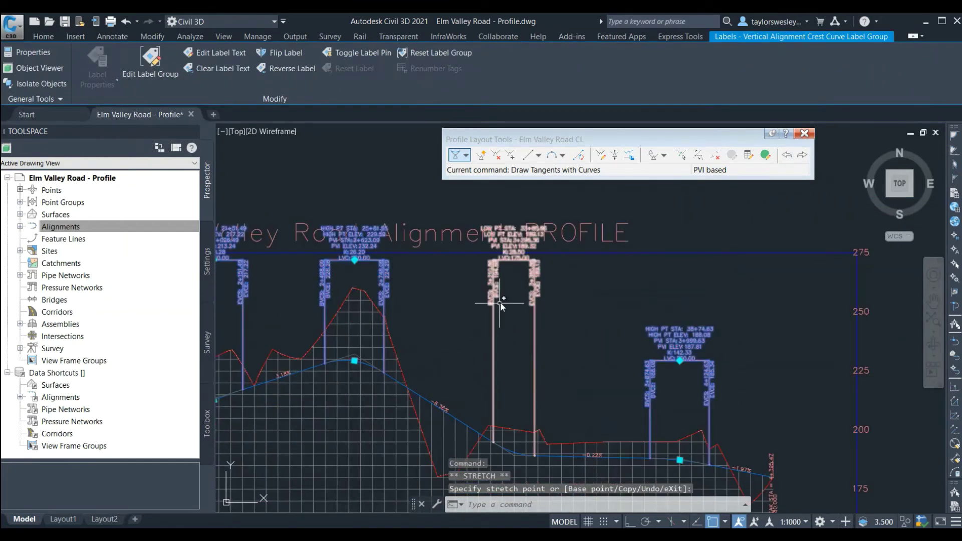
pyautogui.click(519, 301)
pyautogui.scroll(2, 365, 262)
pyautogui.click(365, 263)
pyautogui.scroll(2, 365, 262)
pyautogui.scroll(-6, 351, 264)
pyautogui.press('Escape')
# Step: Examine the grade labels along the design profile's tangents and select the tangent grade label group
pyautogui.scroll(8, 597, 320)
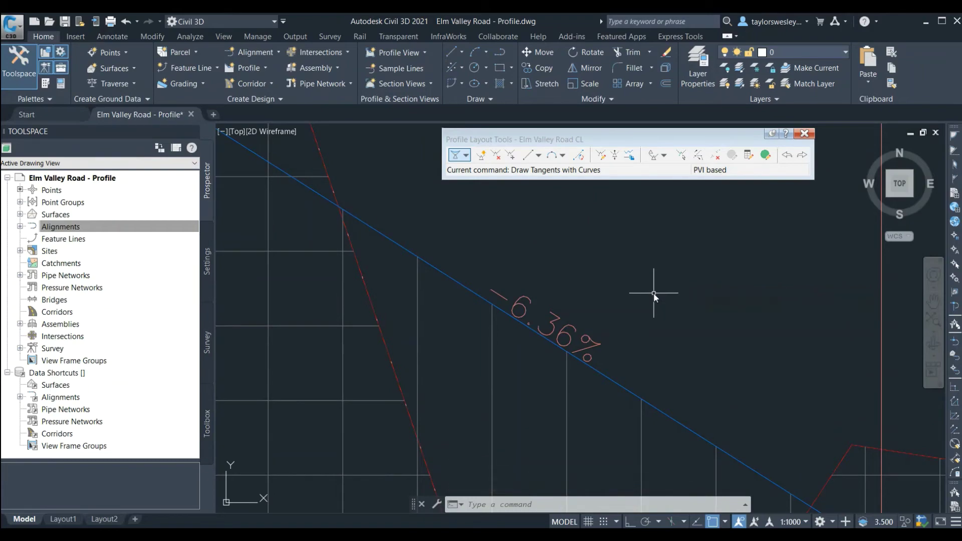
pyautogui.scroll(-8, 653, 293)
pyautogui.scroll(8, 539, 293)
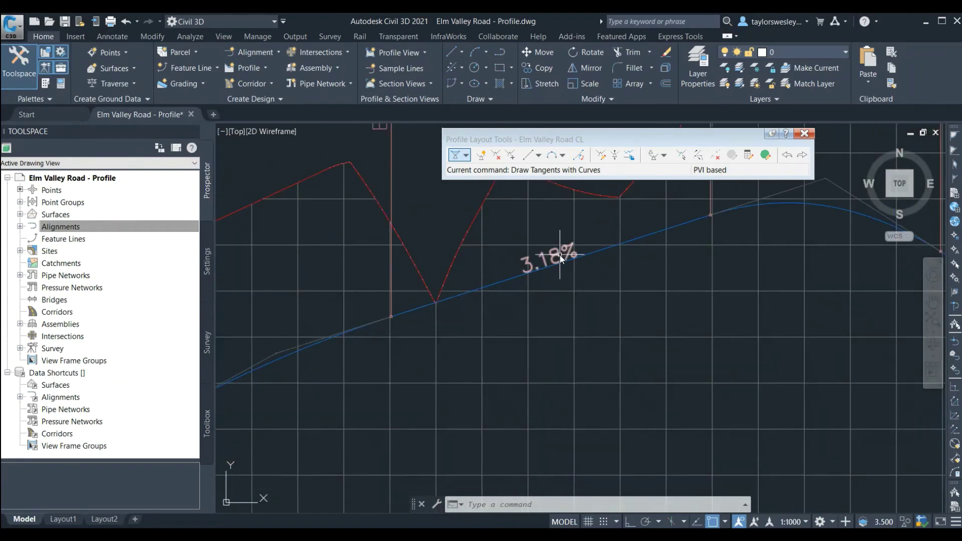
pyautogui.scroll(-8, 560, 254)
pyautogui.scroll(8, 364, 360)
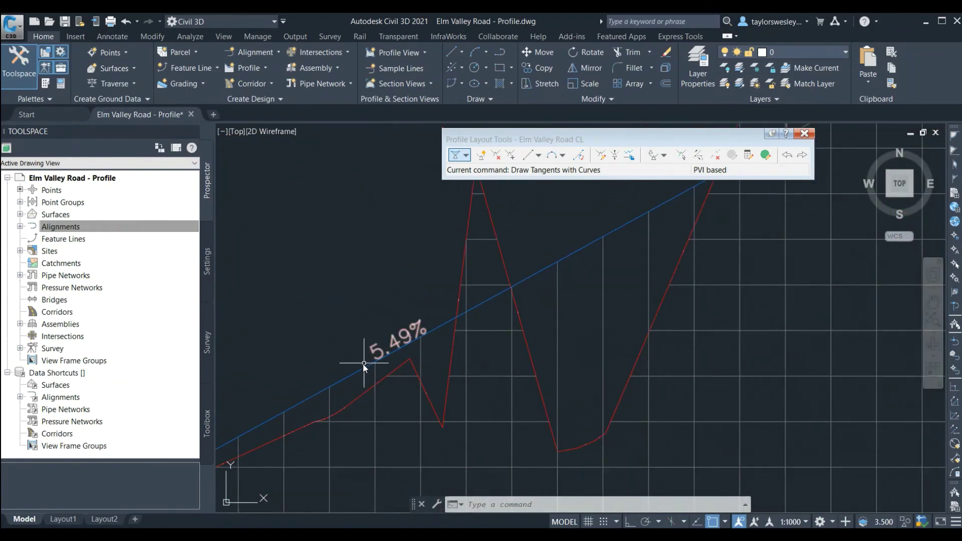
pyautogui.scroll(-8, 364, 363)
pyautogui.scroll(8, 725, 301)
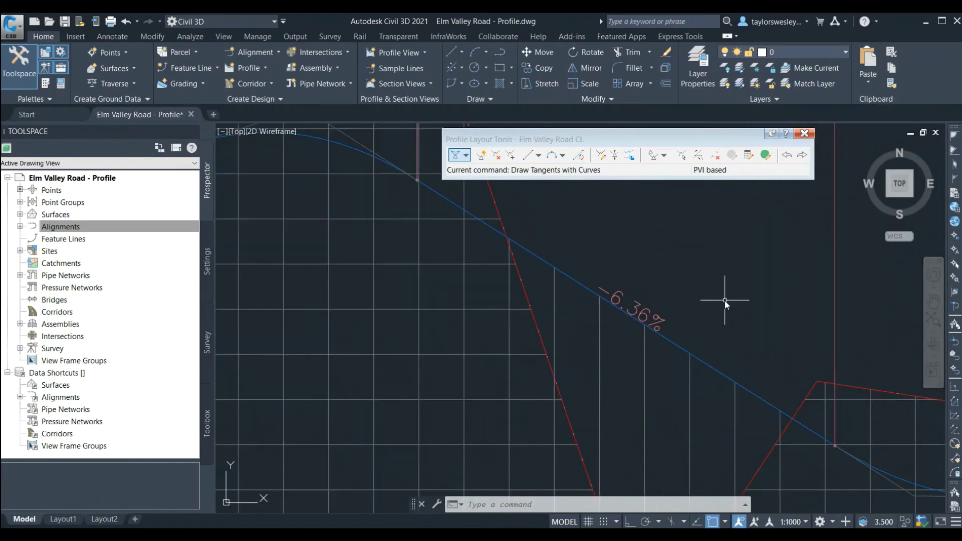
pyautogui.click(602, 294)
pyautogui.scroll(-8, 476, 290)
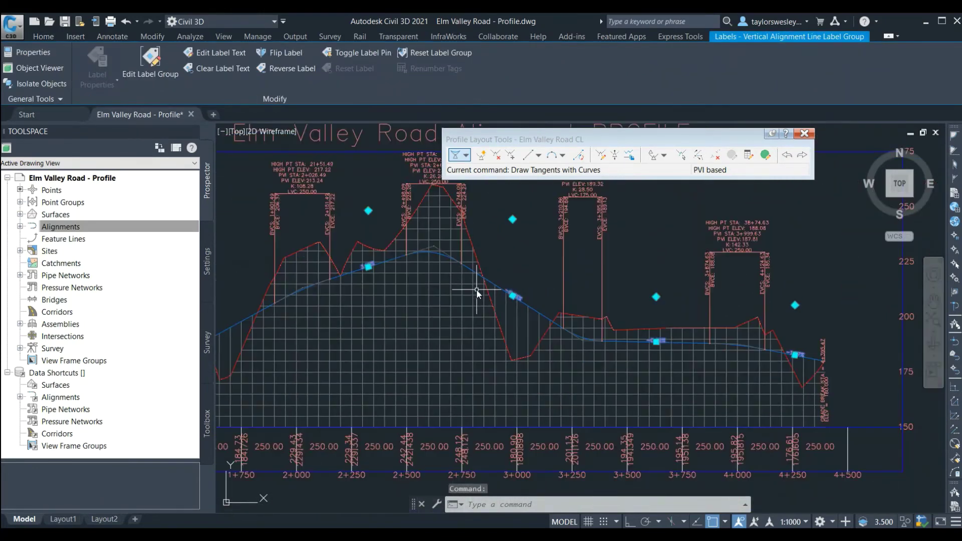
# Step: Lower the PVI of the highest crest curve to about station 2+621 and elevation 222.3 m
pyautogui.scroll(5, 380, 256)
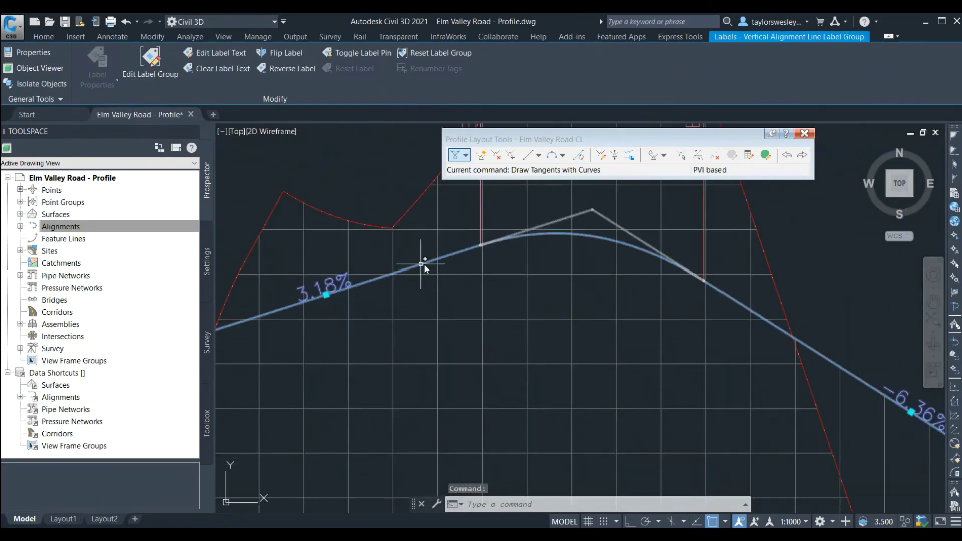
pyautogui.click(592, 215)
pyautogui.click(593, 215)
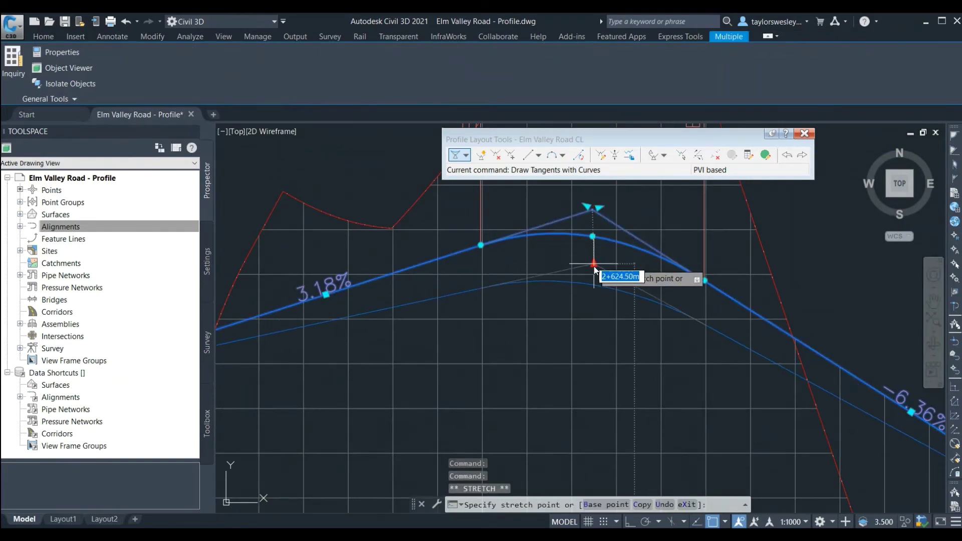
pyautogui.scroll(-4, 581, 281)
pyautogui.press('Escape')
pyautogui.scroll(-5, 637, 281)
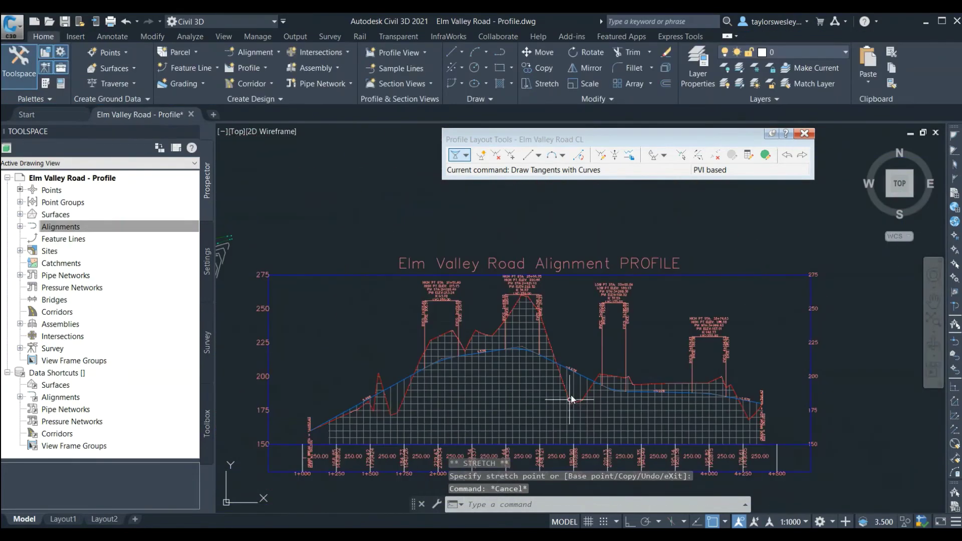
# Step: Raise the PVI of the highest crest curve to about station 2+630 and elevation 227.2 m
pyautogui.scroll(6, 539, 279)
pyautogui.scroll(-2, 594, 232)
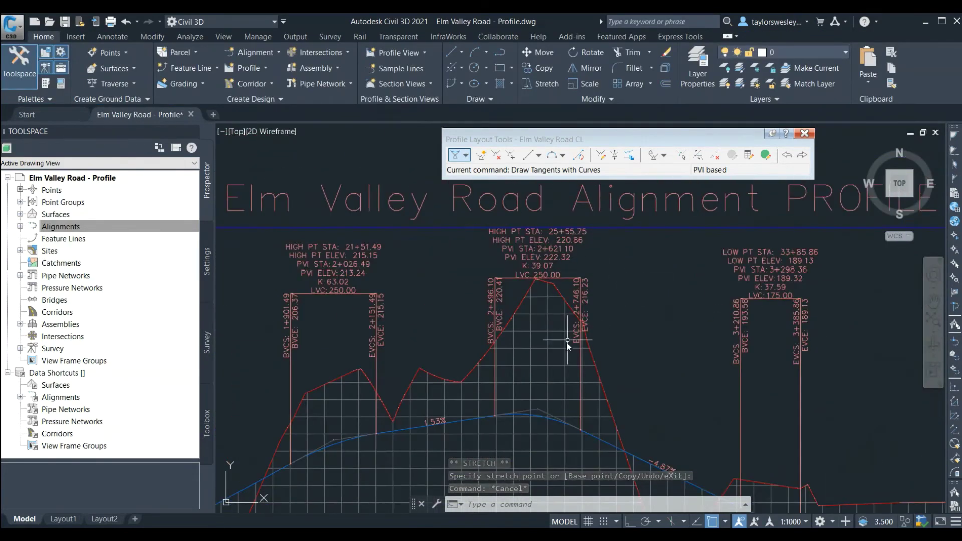
pyautogui.click(539, 415)
pyautogui.click(538, 412)
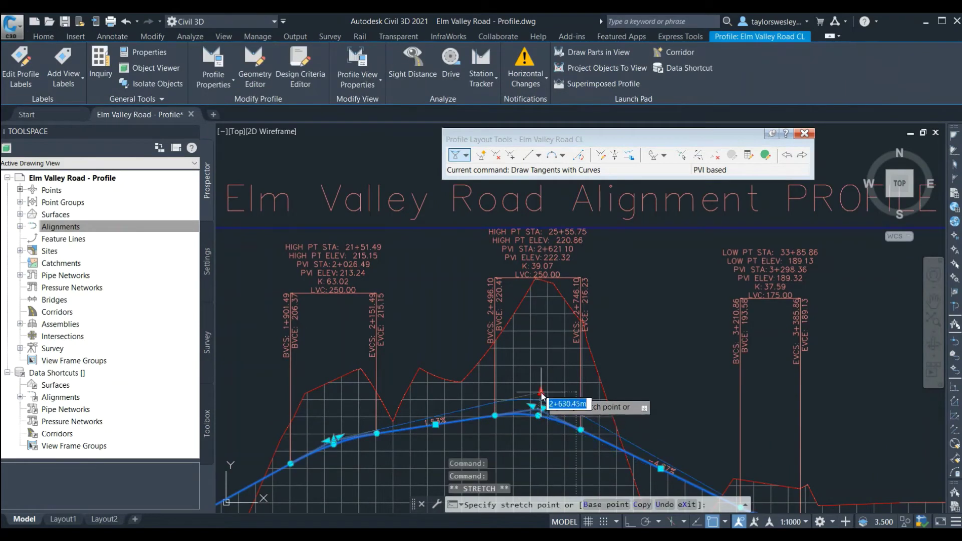
pyautogui.click(541, 389)
pyautogui.press('Escape')
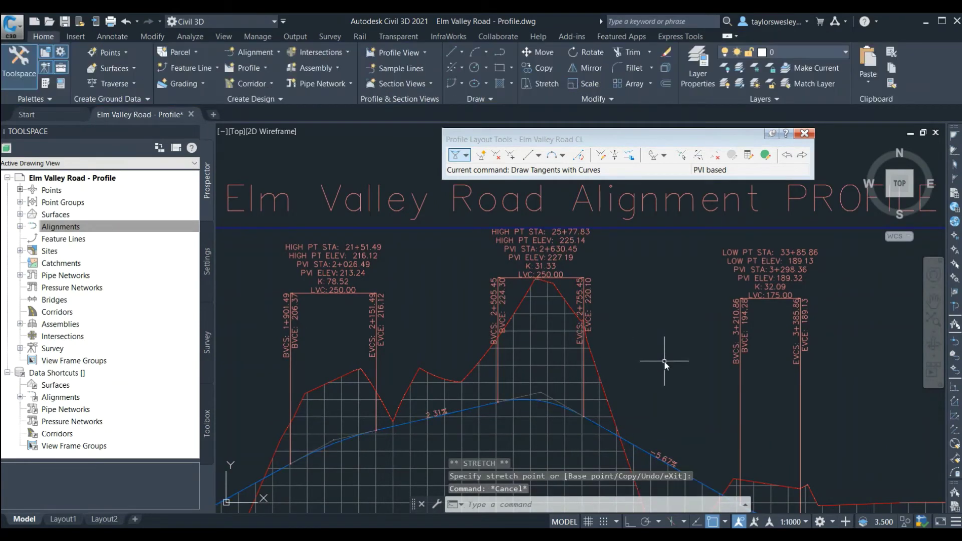
# Step: Open the Profile Grid View and set the incoming grade of PVI 4, the sag curve, to -6.00%
pyautogui.scroll(-3, 563, 270)
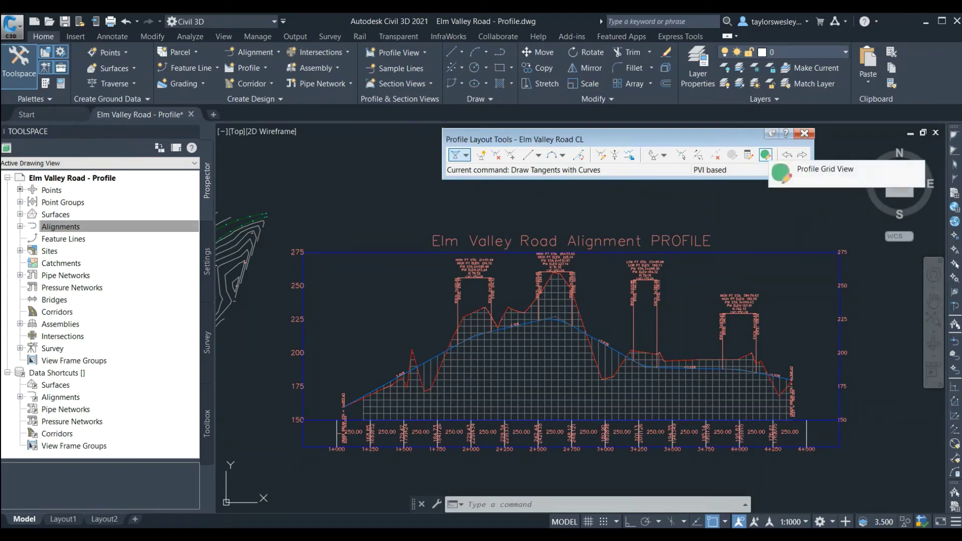
pyautogui.click(764, 154)
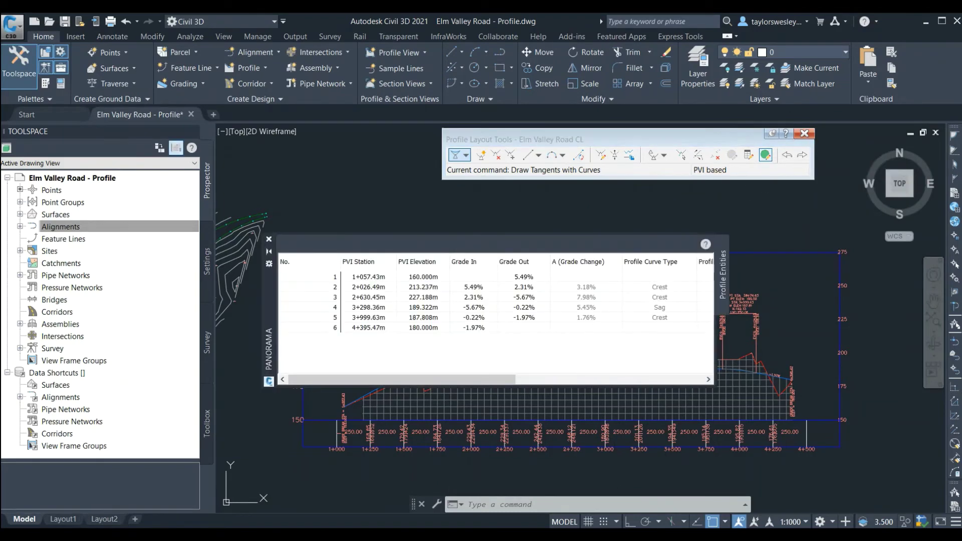
pyautogui.moveTo(401, 379)
pyautogui.mouseDown()
pyautogui.moveTo(567, 379)
pyautogui.moveTo(400, 380)
pyautogui.mouseUp()
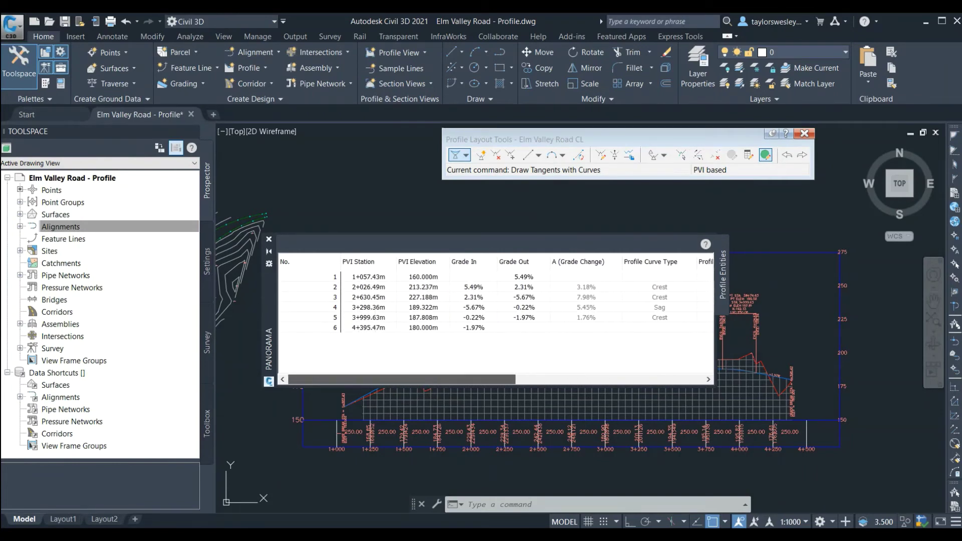
pyautogui.click(381, 307)
pyautogui.click(473, 307)
pyautogui.write('-')
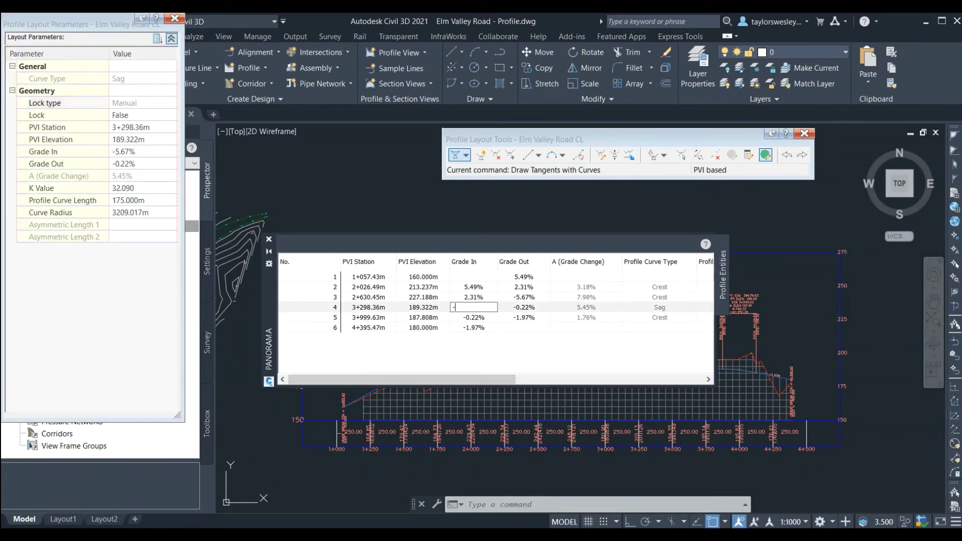
pyautogui.press('Return')
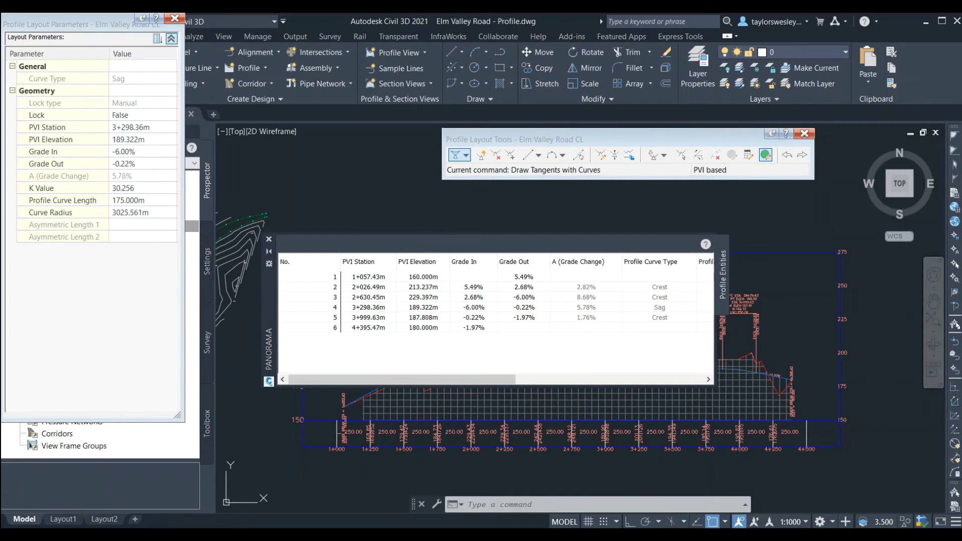
# Step: Set the K value of PVI 2, the first crest curve, to 90 and close the profile grid, layout parameters and layout tools
pyautogui.moveTo(431, 379); pyautogui.dragTo(559, 379)
pyautogui.click(554, 287)
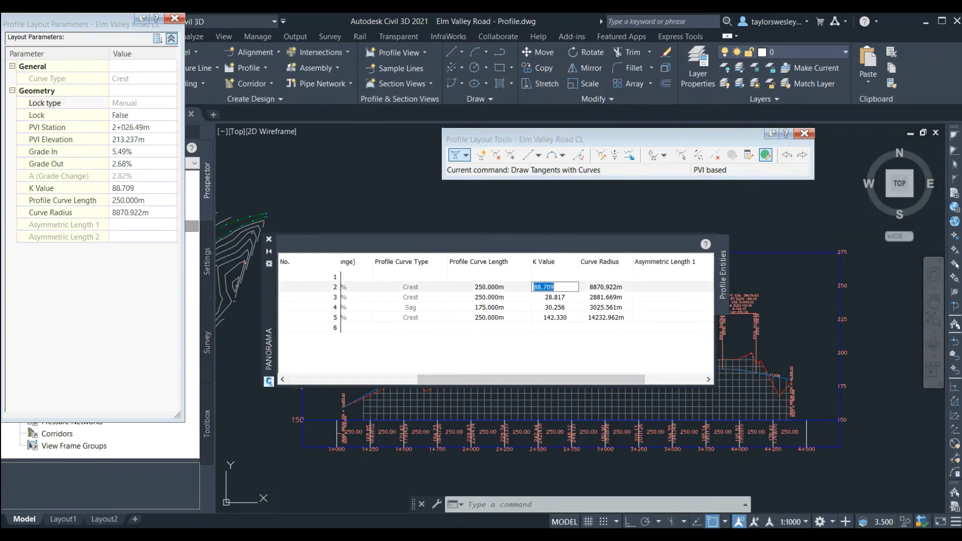
pyautogui.write('90')
pyautogui.press('Return')
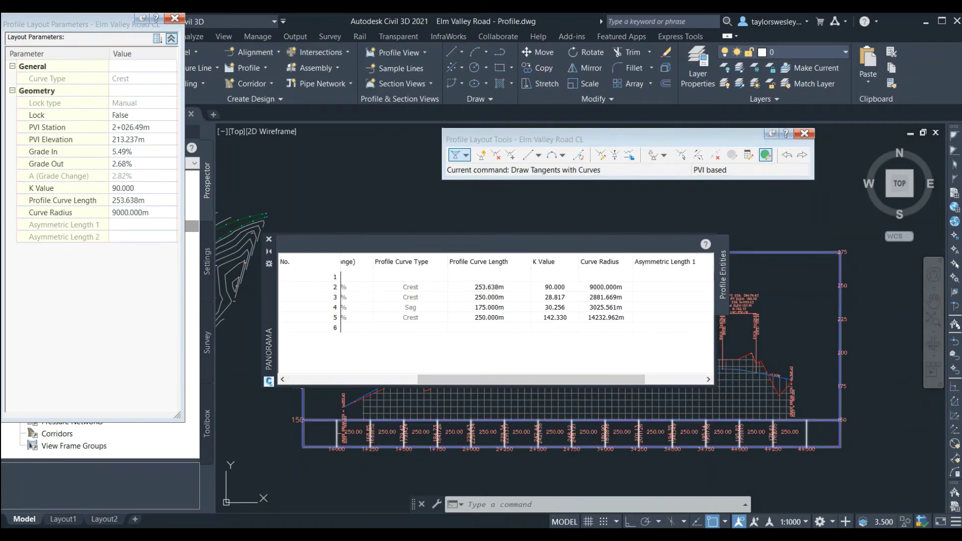
pyautogui.hscroll(-3, 496, 321)
pyautogui.click(269, 239)
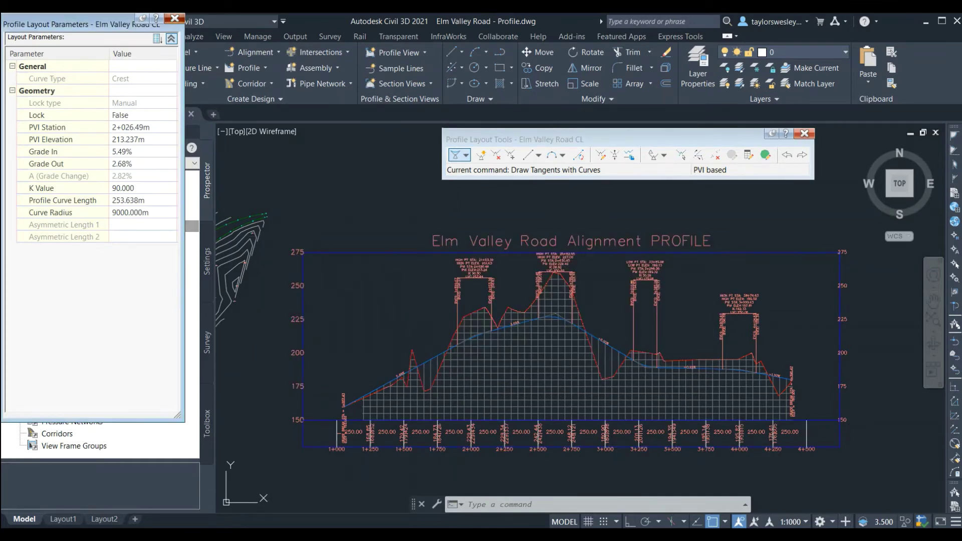
pyautogui.click(175, 18)
pyautogui.click(803, 134)
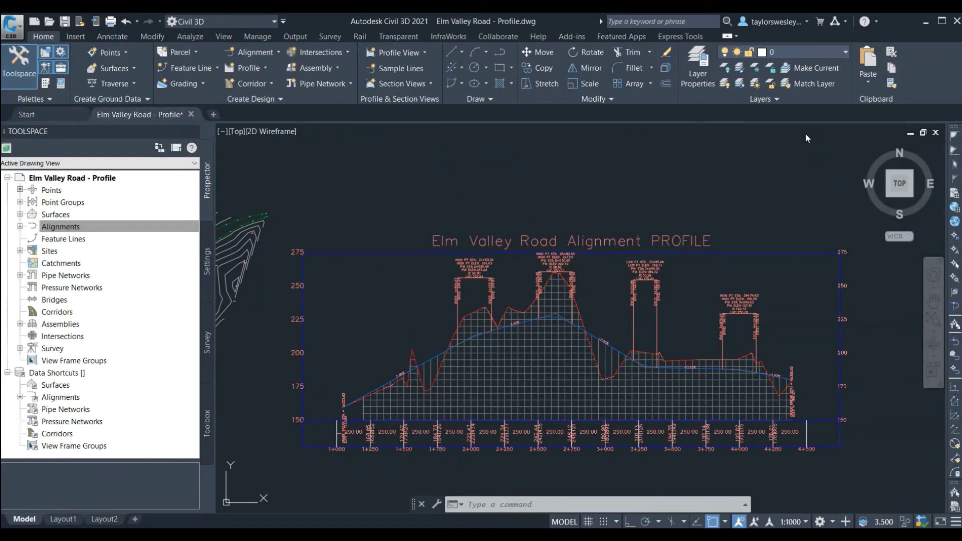
# Step: Try the annotation scale at 1:200 and at 1:5000, and return it to 1:1000
pyautogui.moveTo(639, 196); pyautogui.dragTo(645, 157, button='middle')
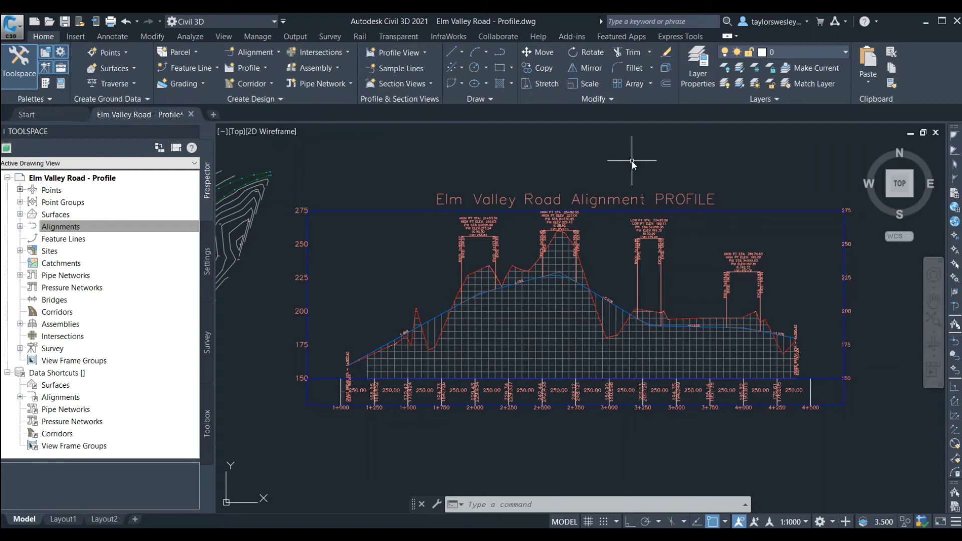
pyautogui.click(804, 522)
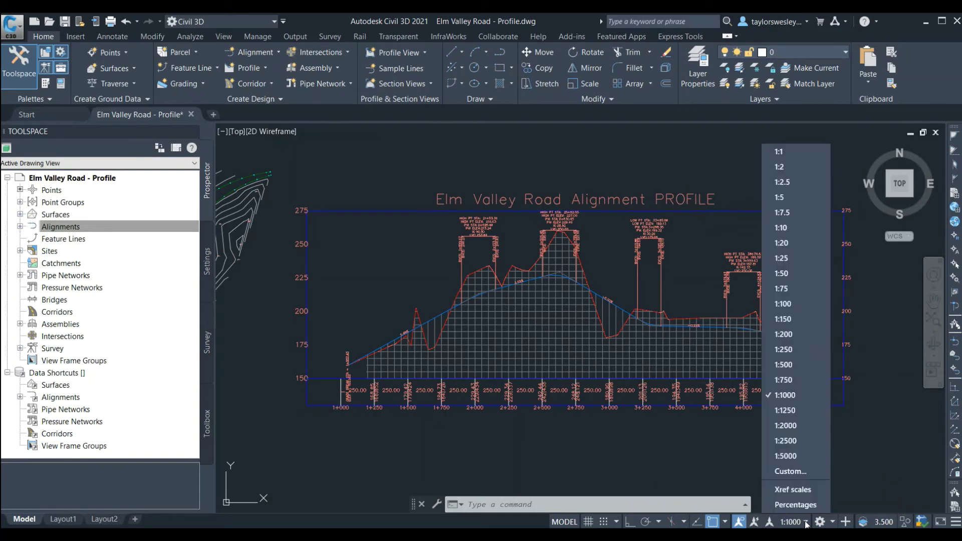
pyautogui.click(793, 335)
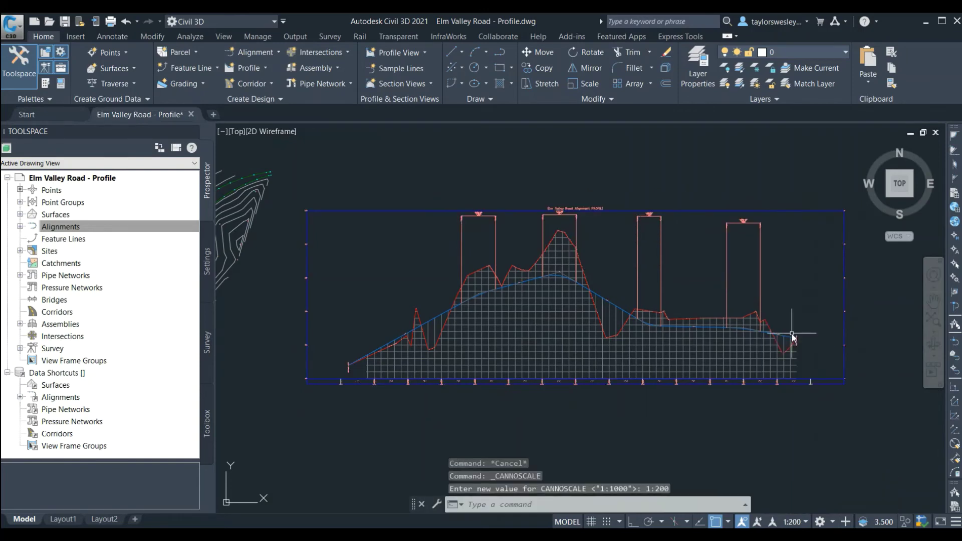
pyautogui.click(806, 522)
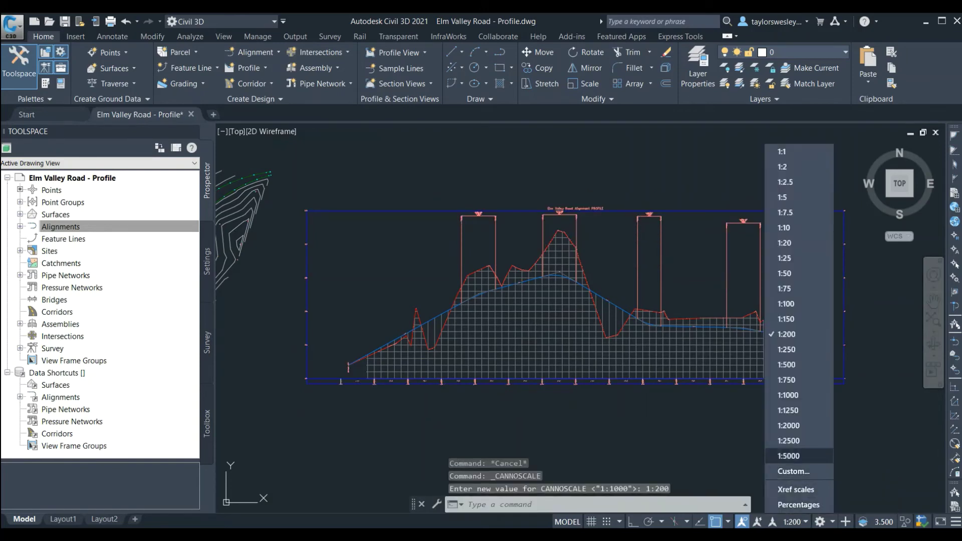
pyautogui.click(801, 457)
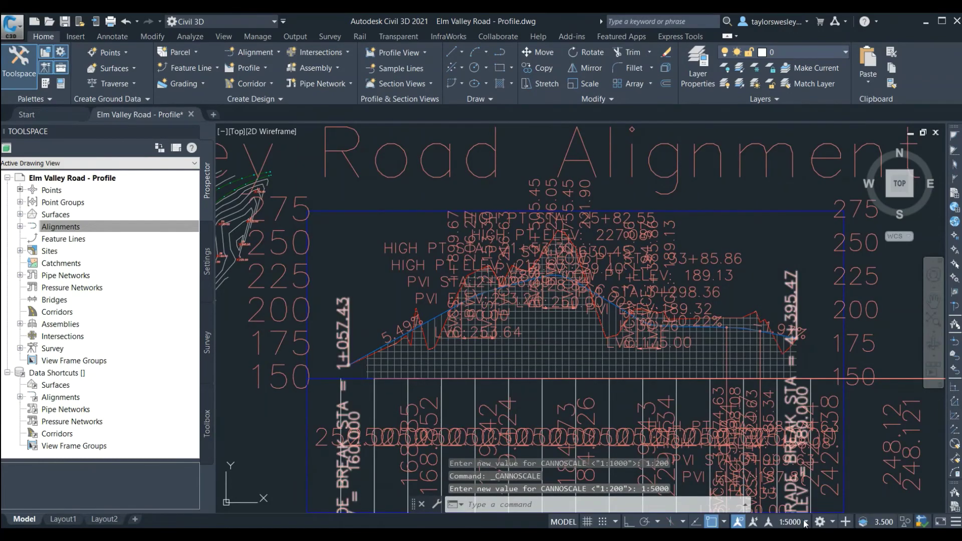
pyautogui.click(805, 522)
pyautogui.click(804, 395)
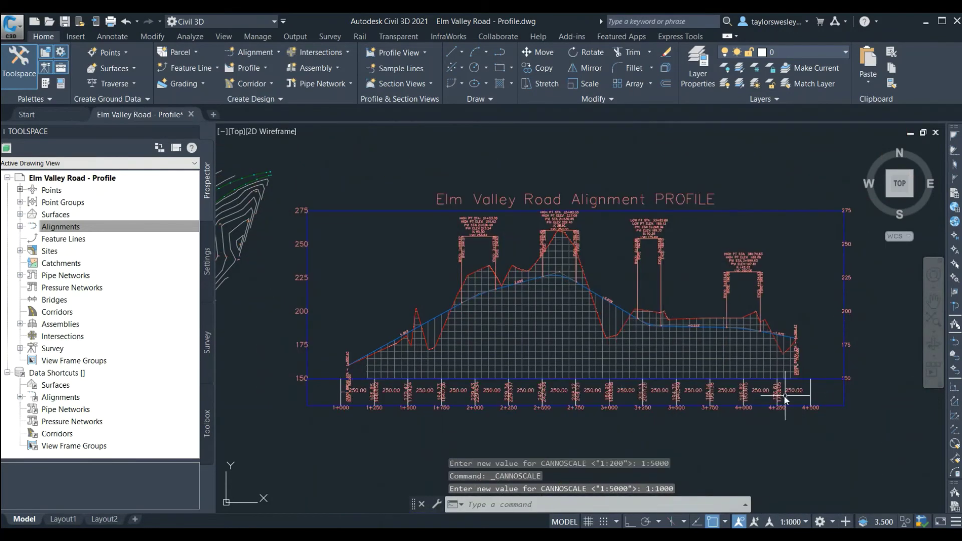
# Step: Open the first paper space layout and rename it as Profile
pyautogui.click(71, 521)
pyautogui.doubleClick(66, 519)
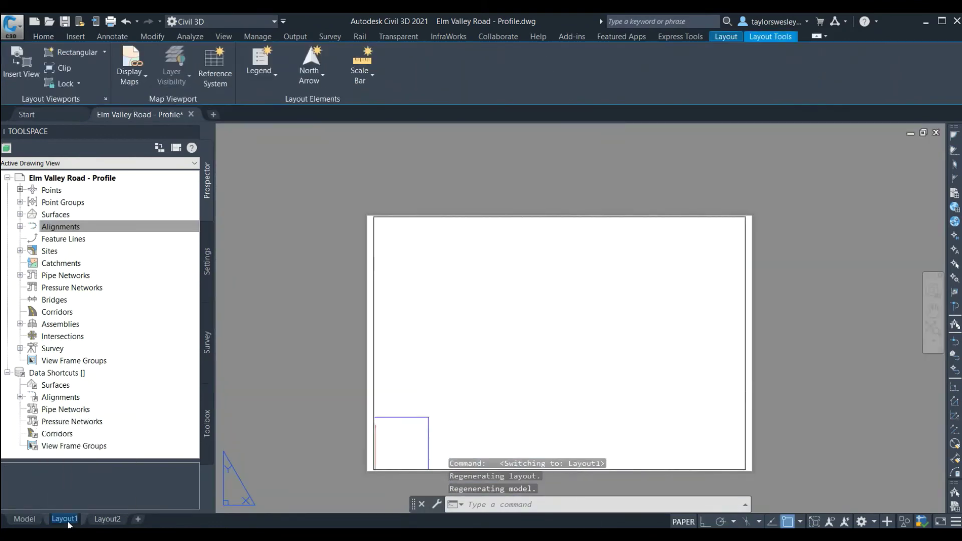
pyautogui.write('Profile')
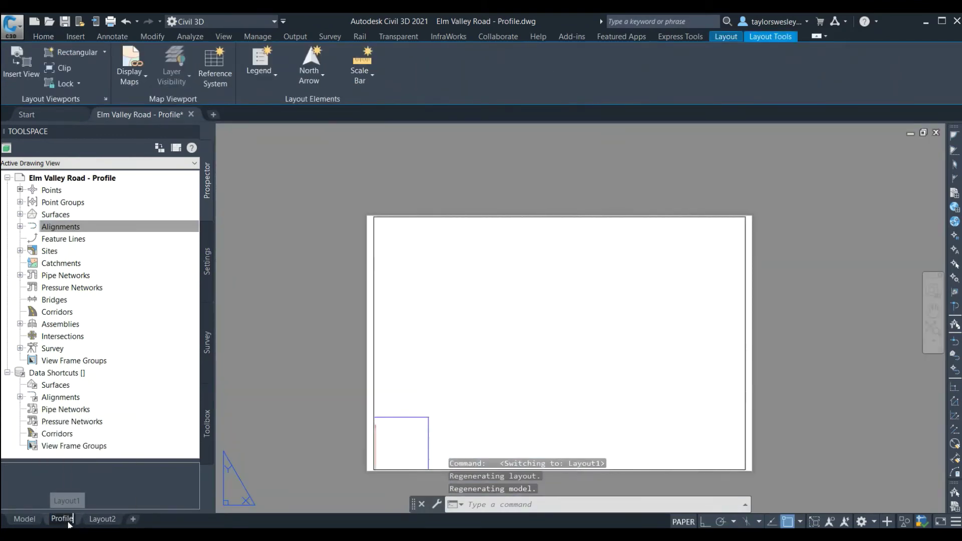
pyautogui.click(267, 395)
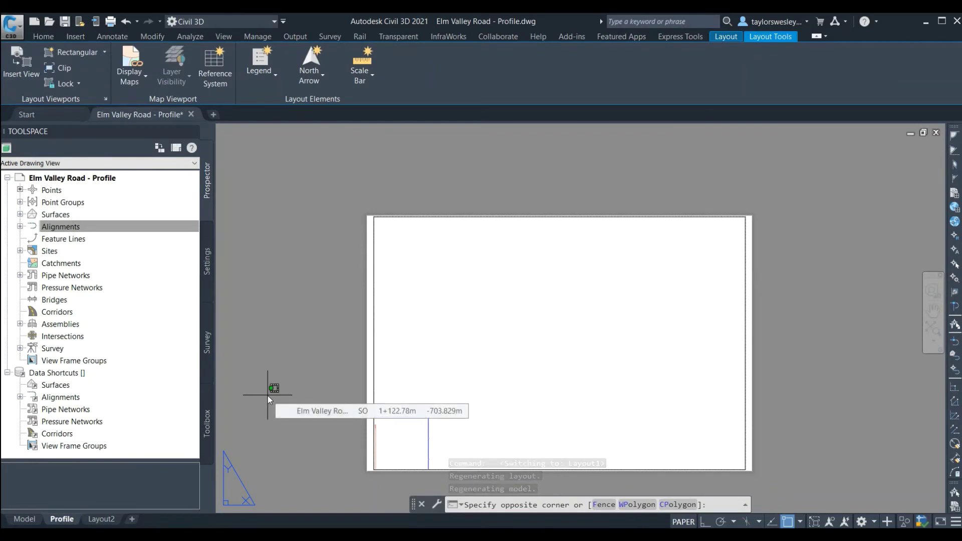
pyautogui.press('Escape')
# Step: Modify the Profile layout's page setup to use the Grayscale.ctb plot style table and close the page setup manager
pyautogui.rightClick(57, 520)
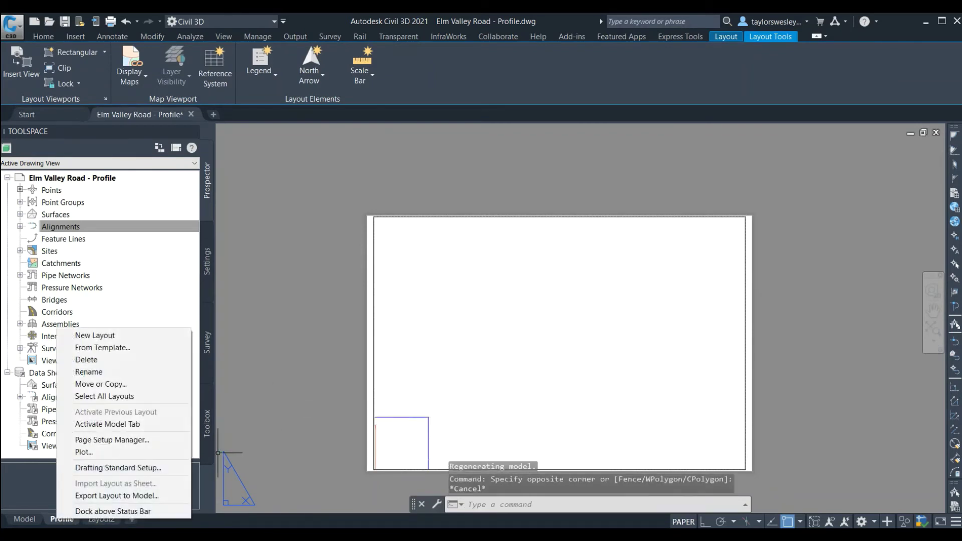
pyautogui.click(112, 440)
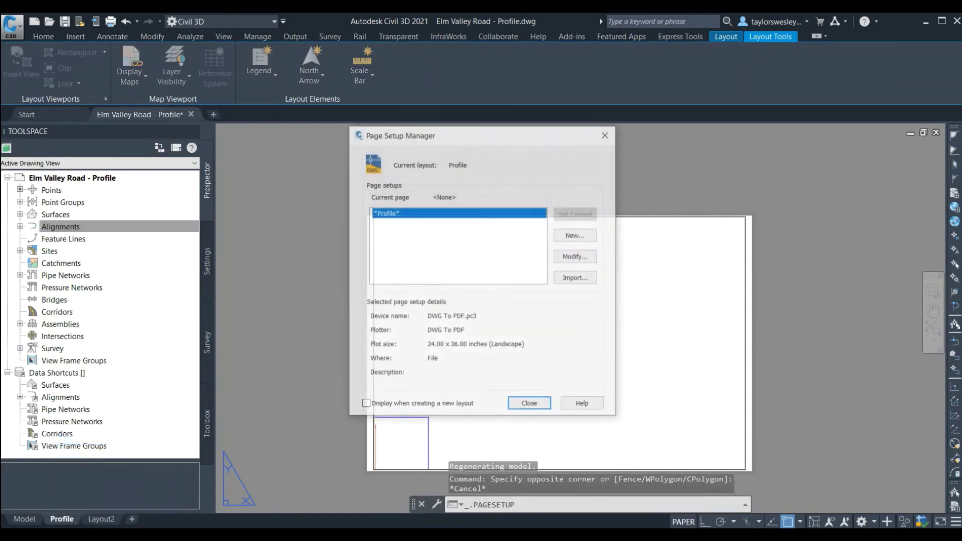
pyautogui.click(576, 256)
pyautogui.click(451, 186)
pyautogui.click(451, 187)
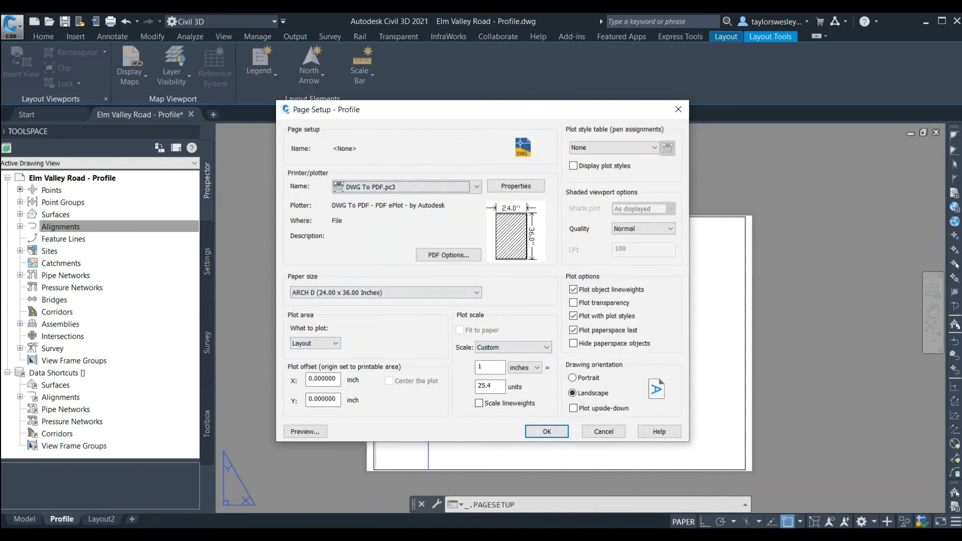
pyautogui.click(614, 148)
pyautogui.press('Down')
pyautogui.press('Down')
pyautogui.press('Down')
pyautogui.press('Down')
pyautogui.press('Return')
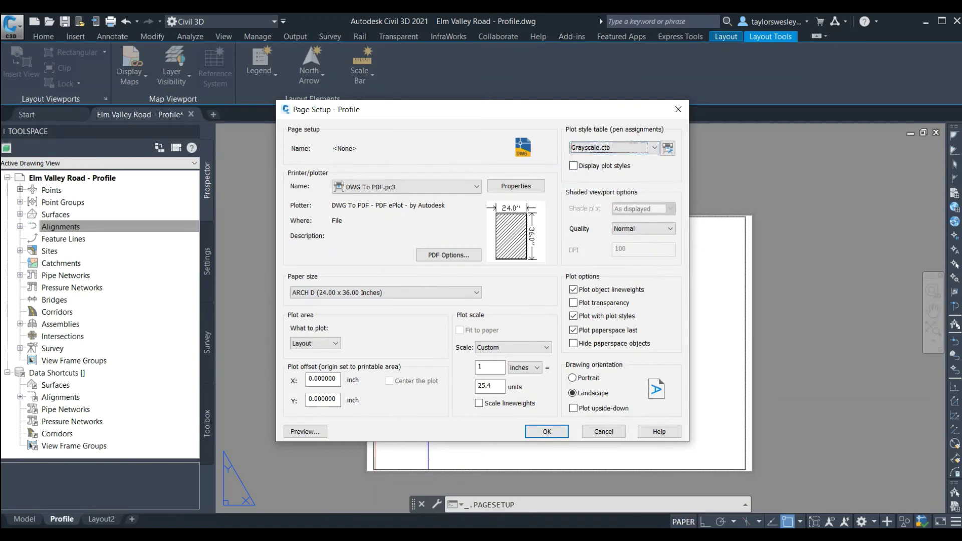
pyautogui.press('Return')
pyautogui.click(529, 405)
# Step: Unlock the layout viewport, centre the profile view in it, set its scale to 1:5000 and lock it again
pyautogui.doubleClick(407, 352)
pyautogui.scroll(-4, 485, 324)
pyautogui.press('Escape')
pyautogui.scroll(2, 532, 317)
pyautogui.click(729, 522)
pyautogui.moveTo(419, 385); pyautogui.dragTo(547, 313, button='middle')
pyautogui.click(772, 522)
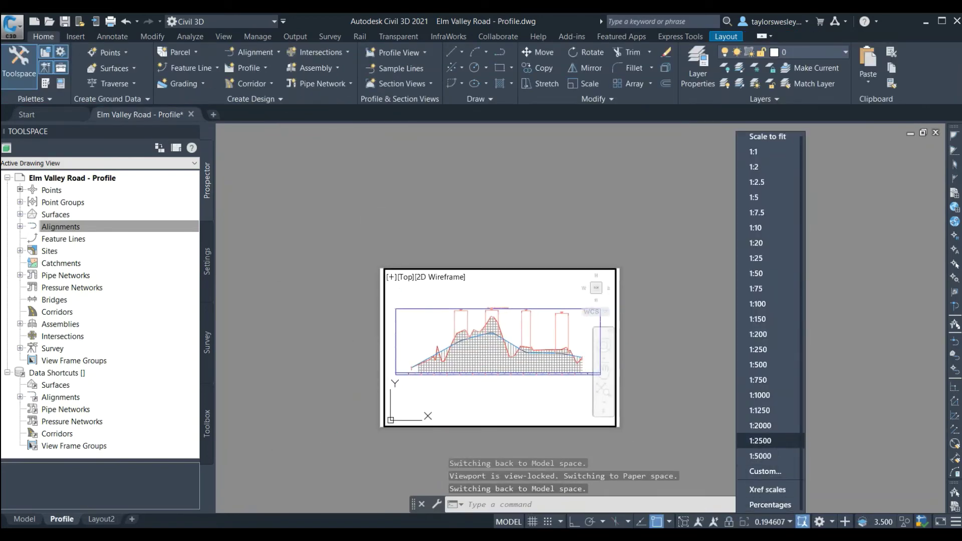
pyautogui.click(771, 452)
pyautogui.click(738, 521)
pyautogui.doubleClick(387, 453)
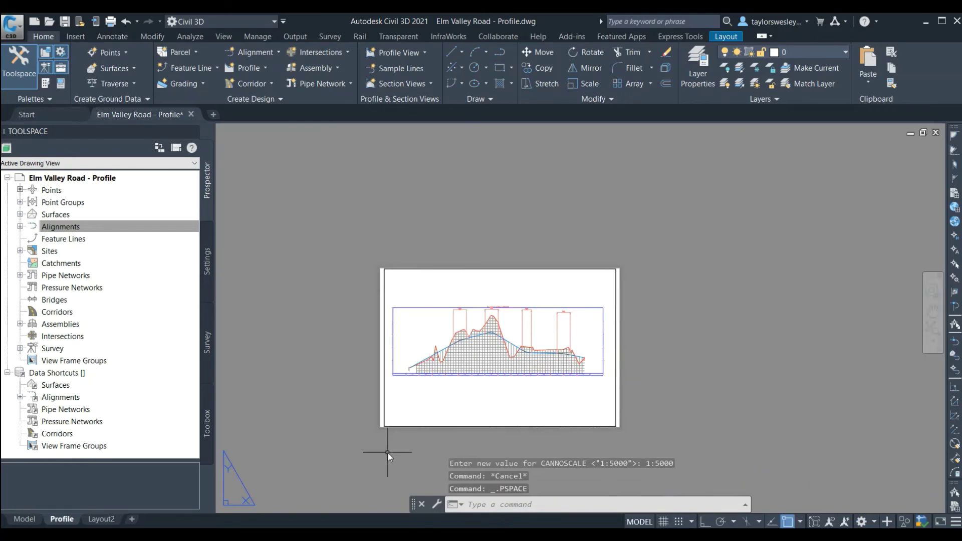
# Step: Open the style of the profile view in the viewport for editing and review its graph scale settings
pyautogui.scroll(4, 471, 374)
pyautogui.doubleClick(581, 426)
pyautogui.click(507, 320)
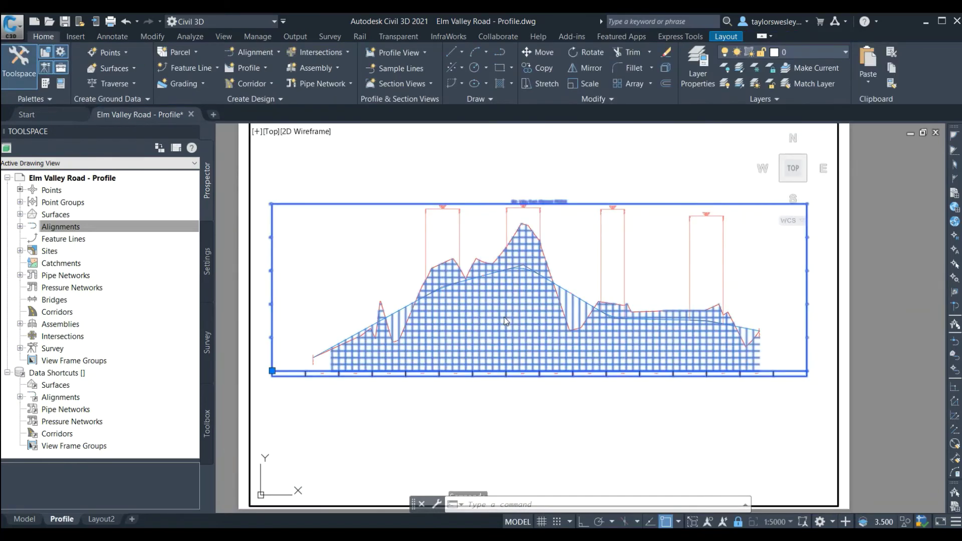
pyautogui.rightClick(504, 317)
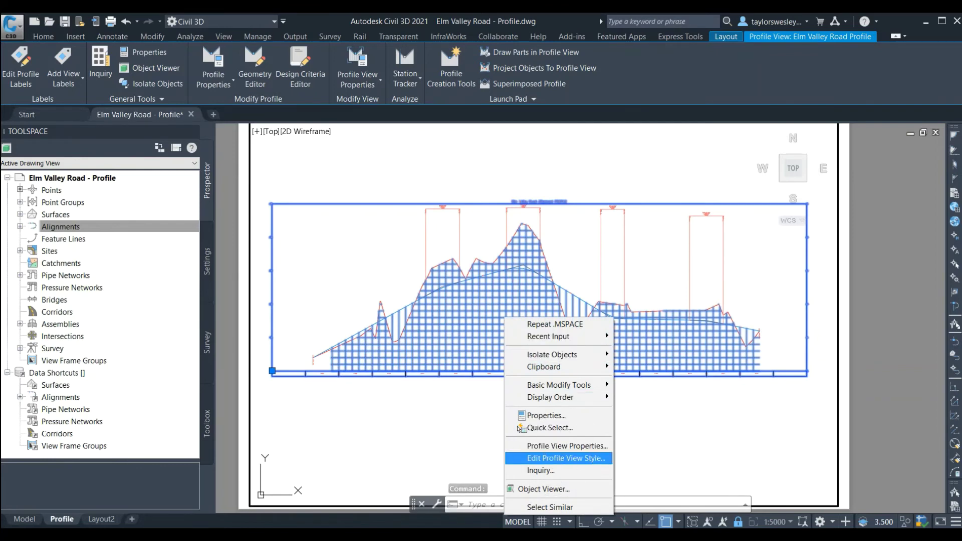
pyautogui.click(555, 458)
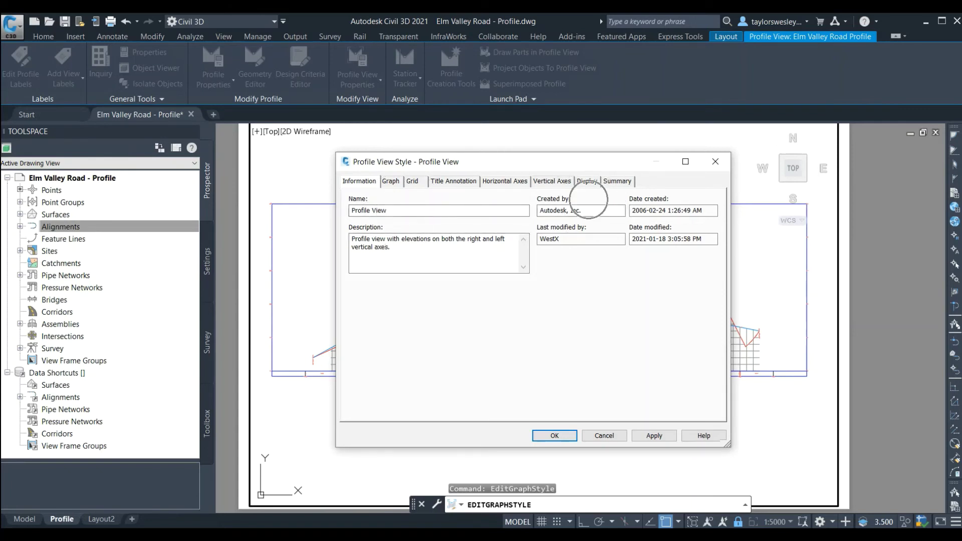
pyautogui.click(390, 182)
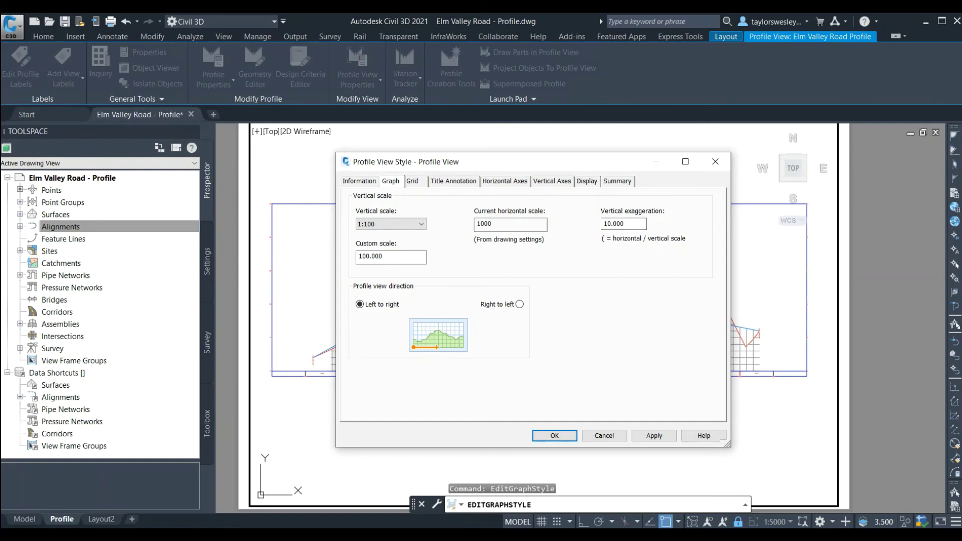
# Step: Apply the profile view style without vertical and horizontal grid clipping, and turn both clipping options back on
pyautogui.click(412, 181)
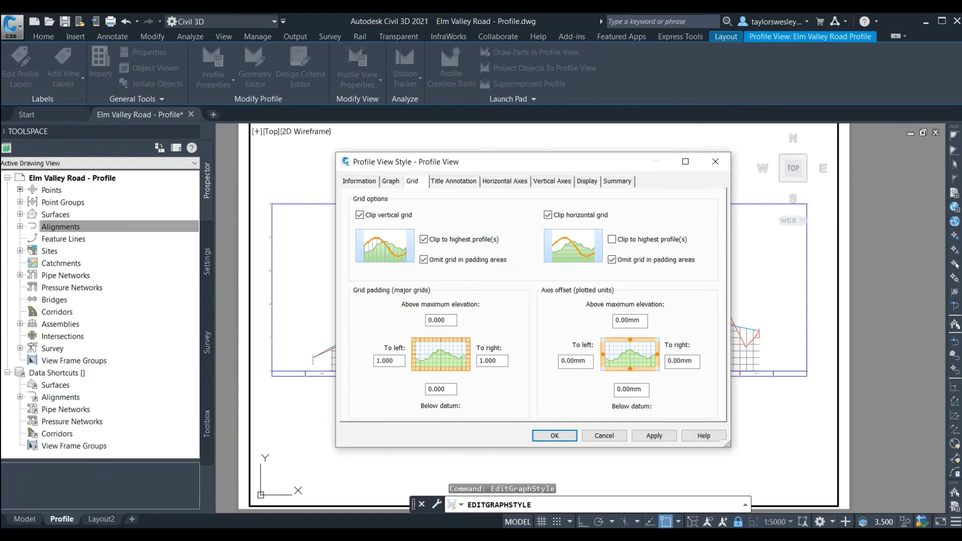
pyautogui.click(359, 215)
pyautogui.click(548, 215)
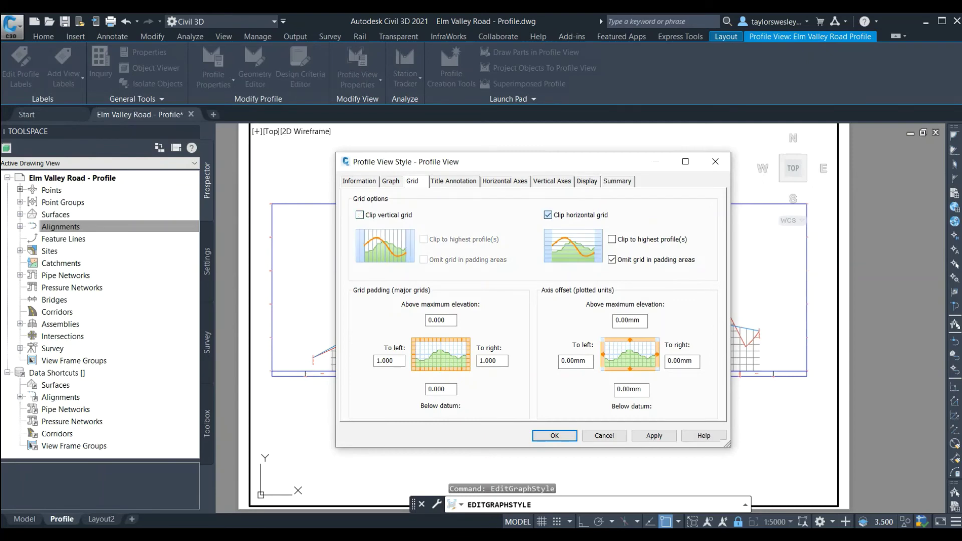
pyautogui.click(654, 436)
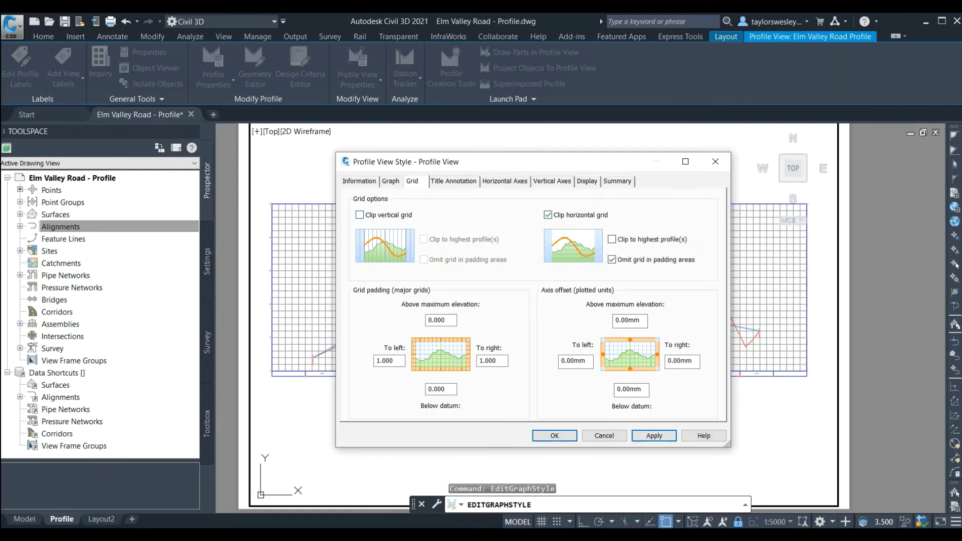
pyautogui.click(360, 215)
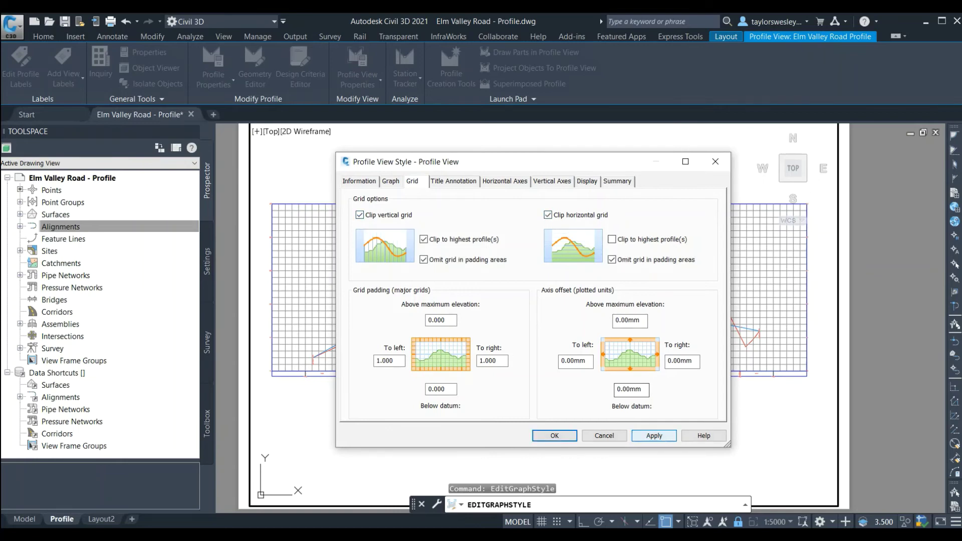
pyautogui.click(653, 436)
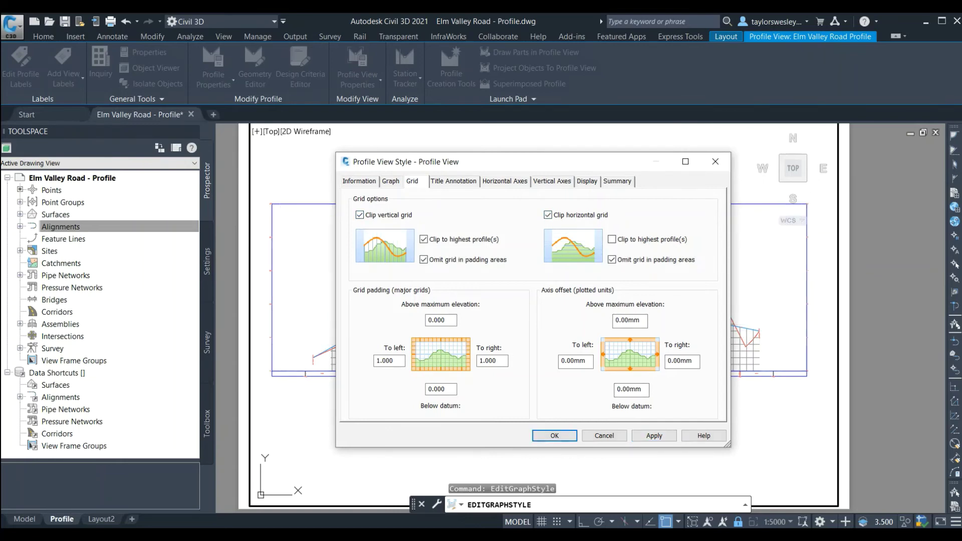
# Step: Set the graph view title's text height to 125 mm in the profile view style and apply it
pyautogui.click(453, 181)
pyautogui.click(480, 226)
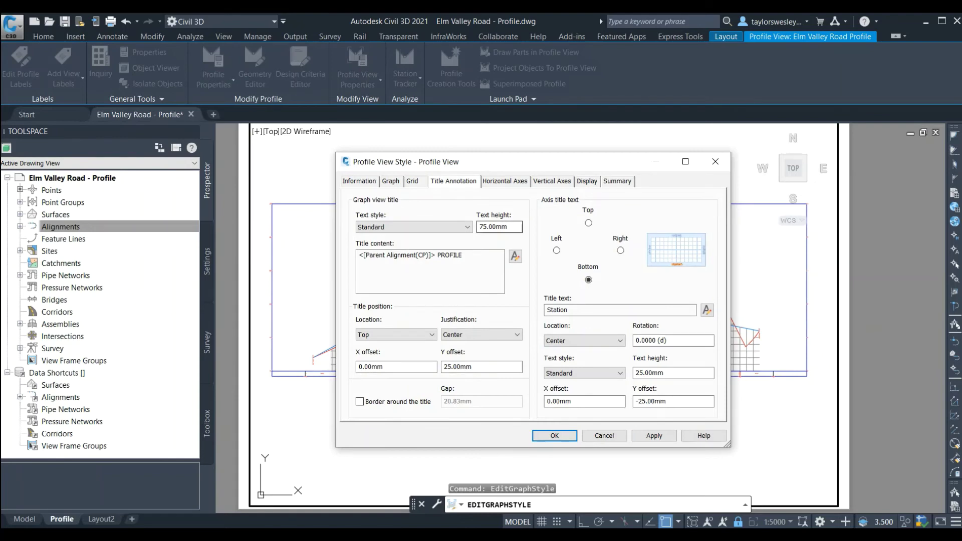
pyautogui.press('BackSpace')
pyautogui.write('12')
pyautogui.click(653, 435)
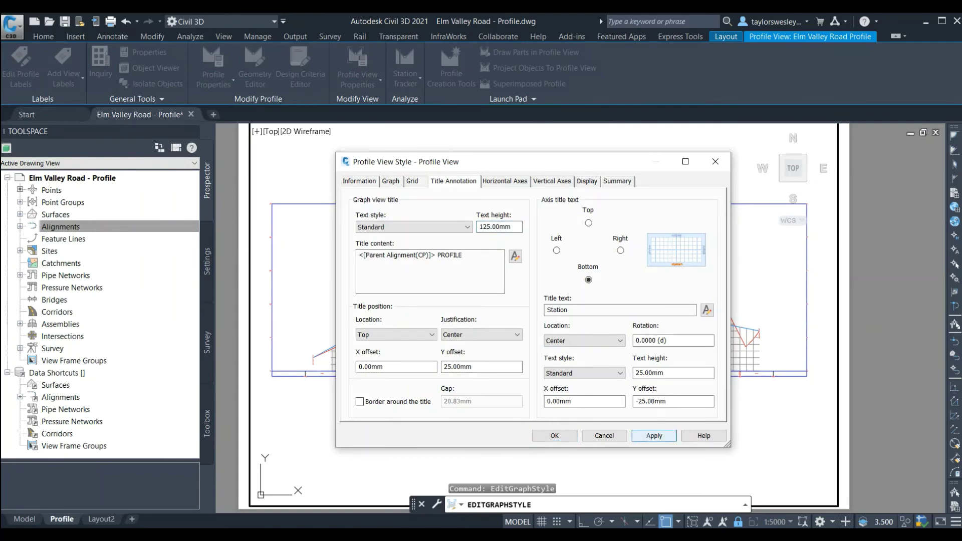
# Step: Review the style's axis settings, component display and property summary, and close the profile view style
pyautogui.click(505, 182)
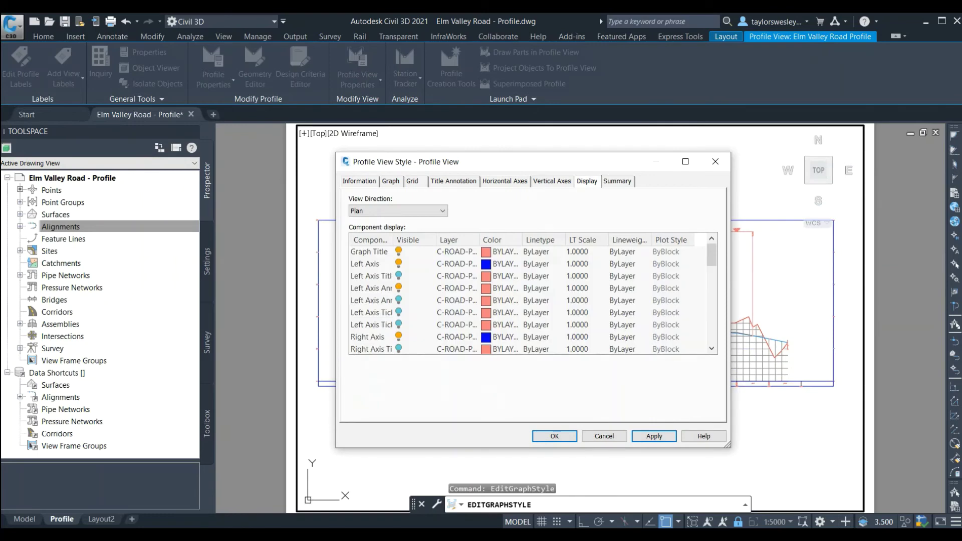
pyautogui.click(399, 276)
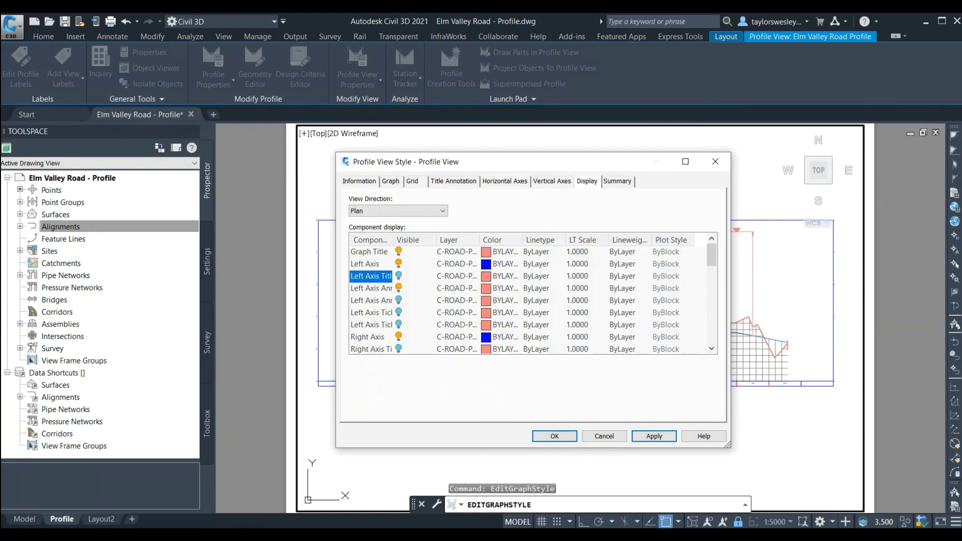
pyautogui.click(617, 181)
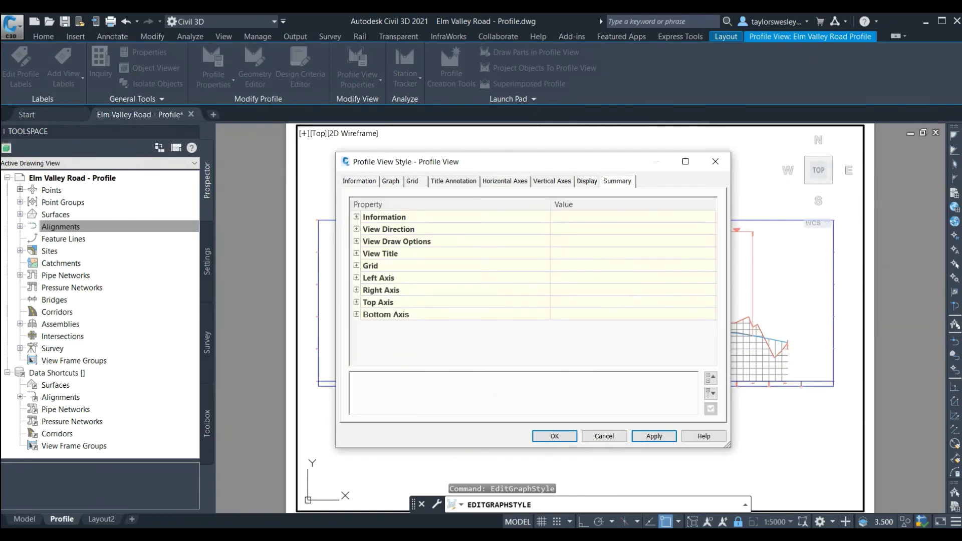
pyautogui.click(356, 217)
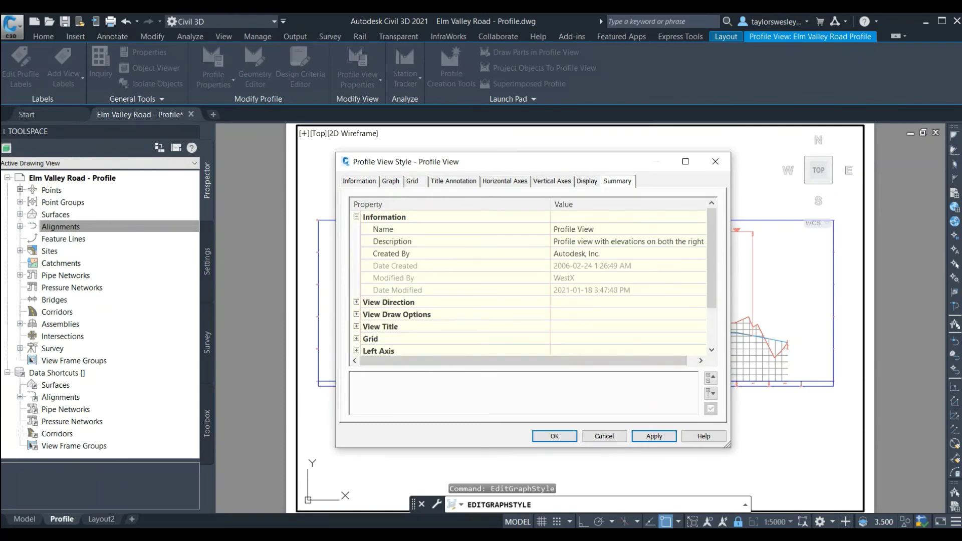
pyautogui.press('Left')
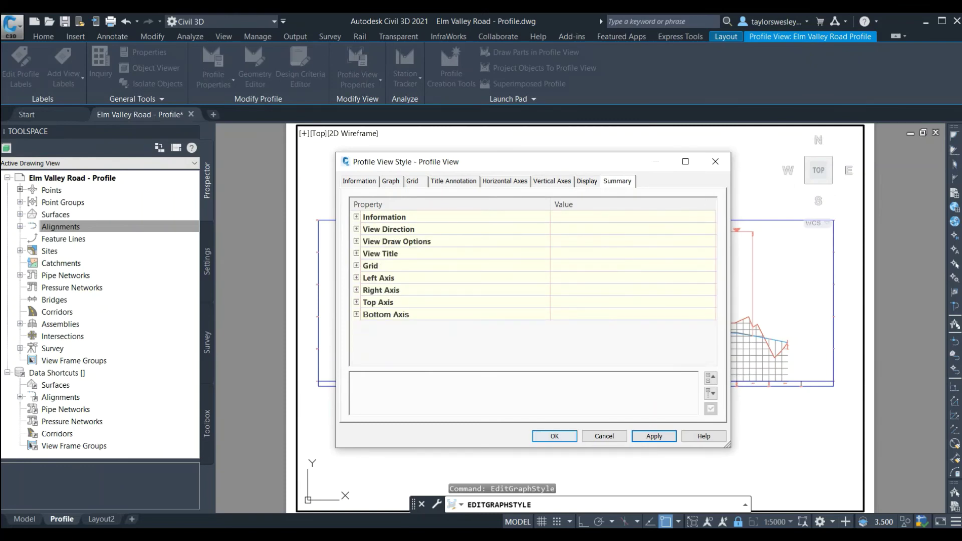
pyautogui.press('Return')
# Step: Open the design profile's labels from its crest curve label and bring up the Crest Only label style for editing
pyautogui.scroll(6, 579, 275)
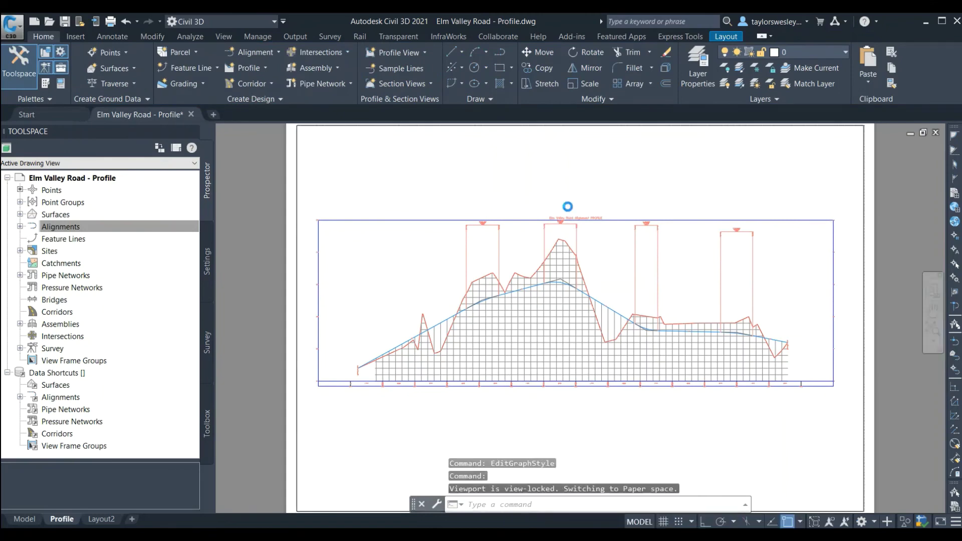
pyautogui.click(508, 279)
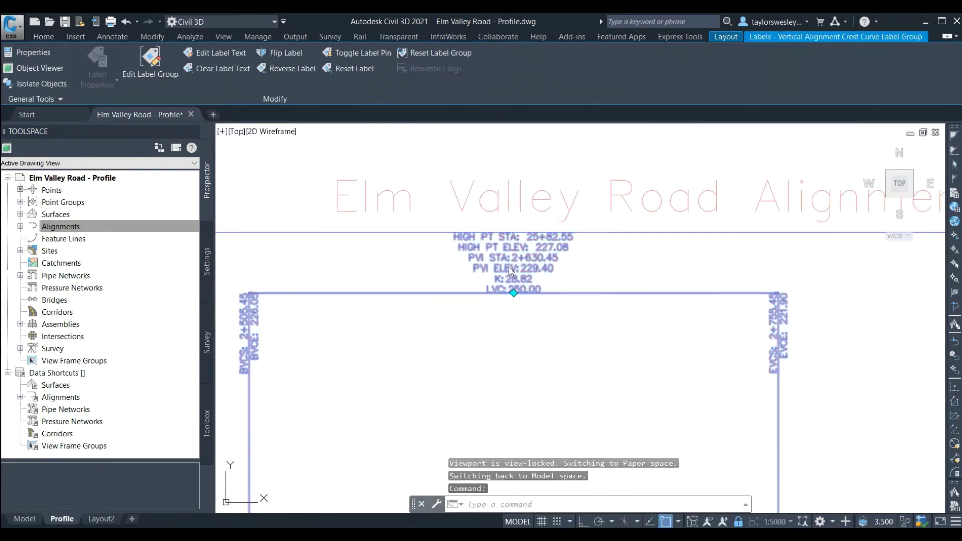
pyautogui.rightClick(510, 271)
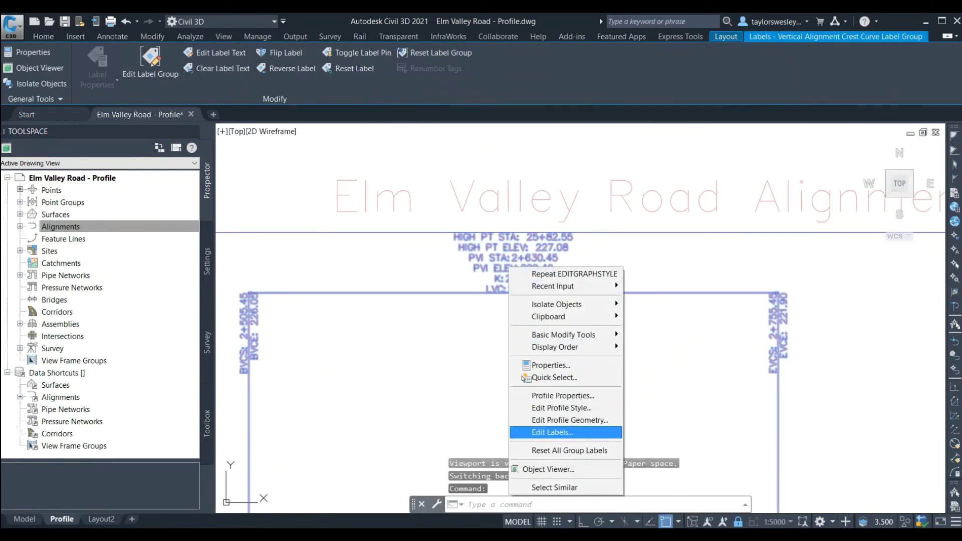
pyautogui.click(561, 432)
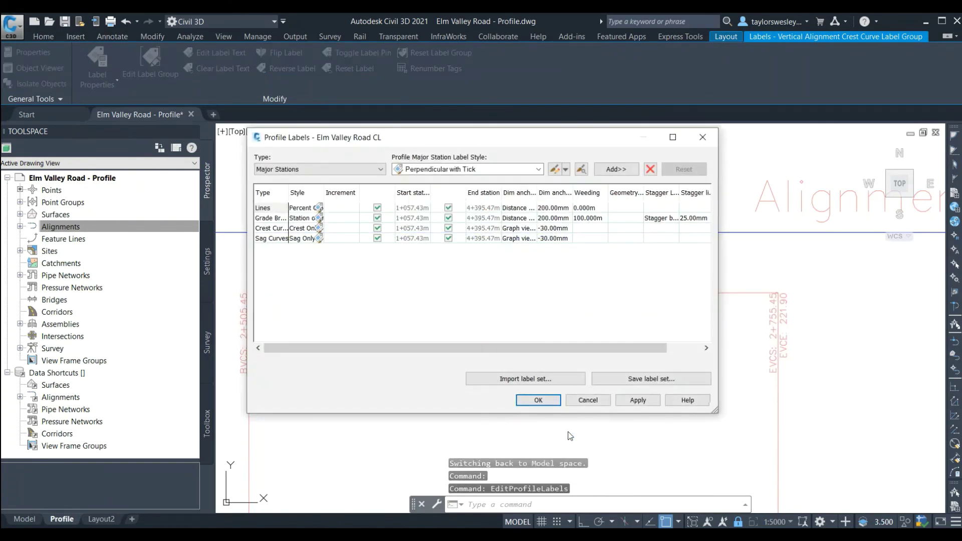
pyautogui.press('ctrl')
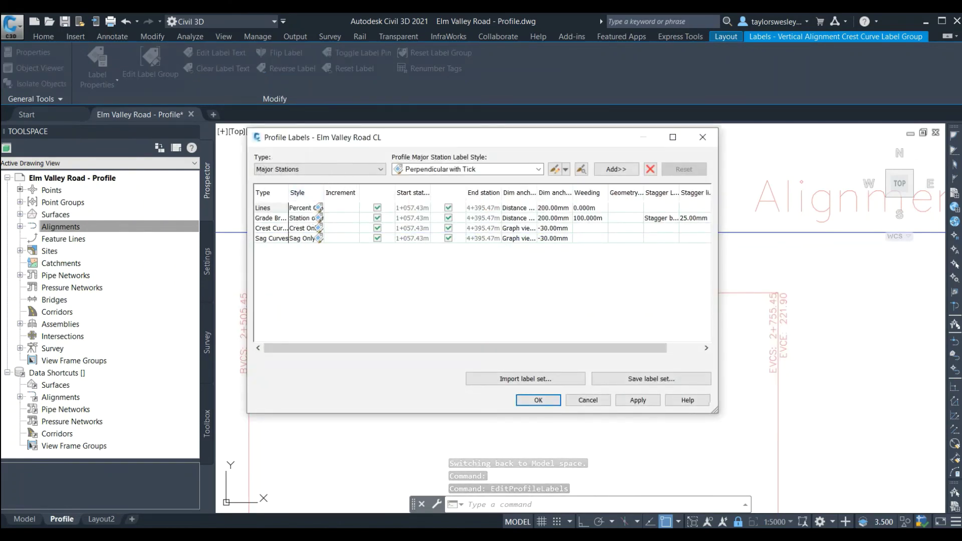
pyautogui.click(271, 228)
pyautogui.click(319, 227)
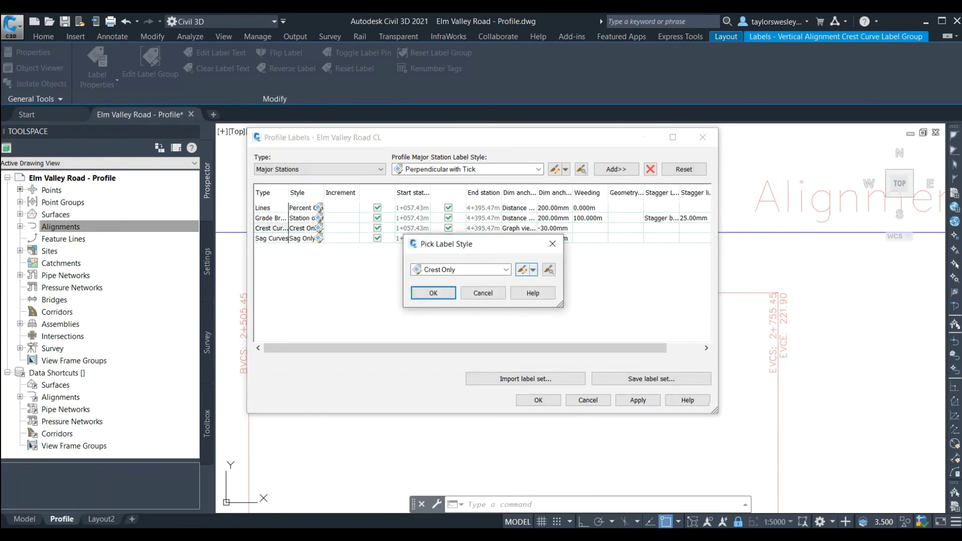
pyautogui.click(521, 270)
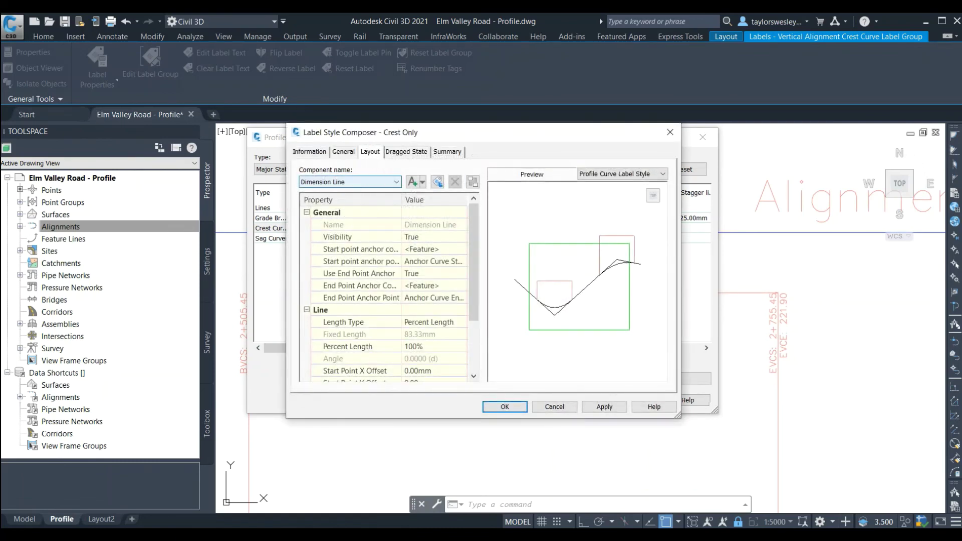
# Step: Set the text height of the PVI Sta and Elev component to 25 mm in the Crest Only style and apply it
pyautogui.click(361, 182)
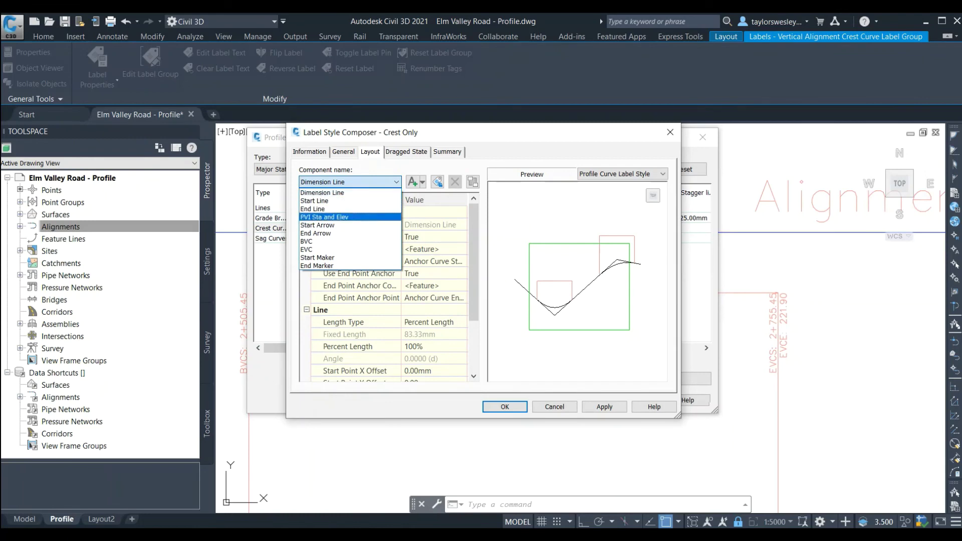
pyautogui.click(340, 217)
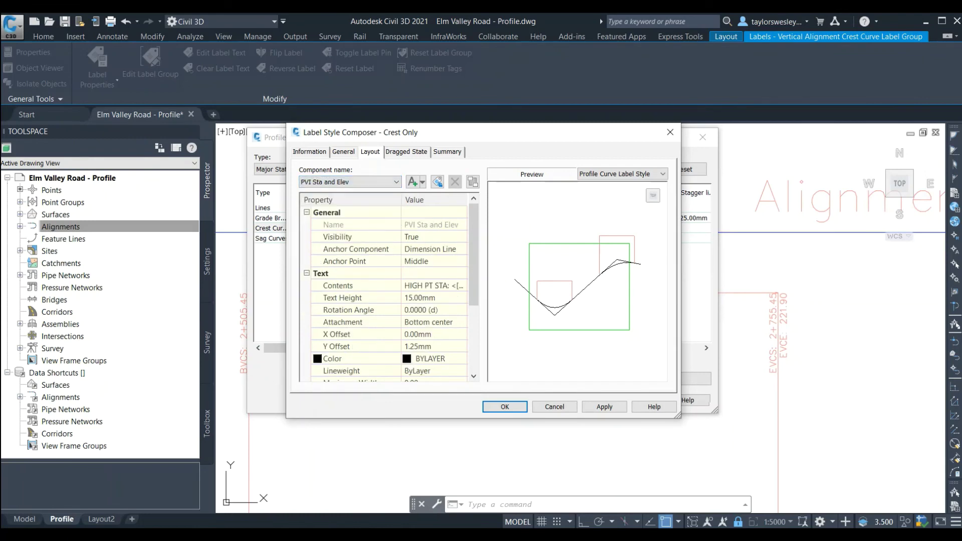
pyautogui.click(434, 298)
pyautogui.write('25')
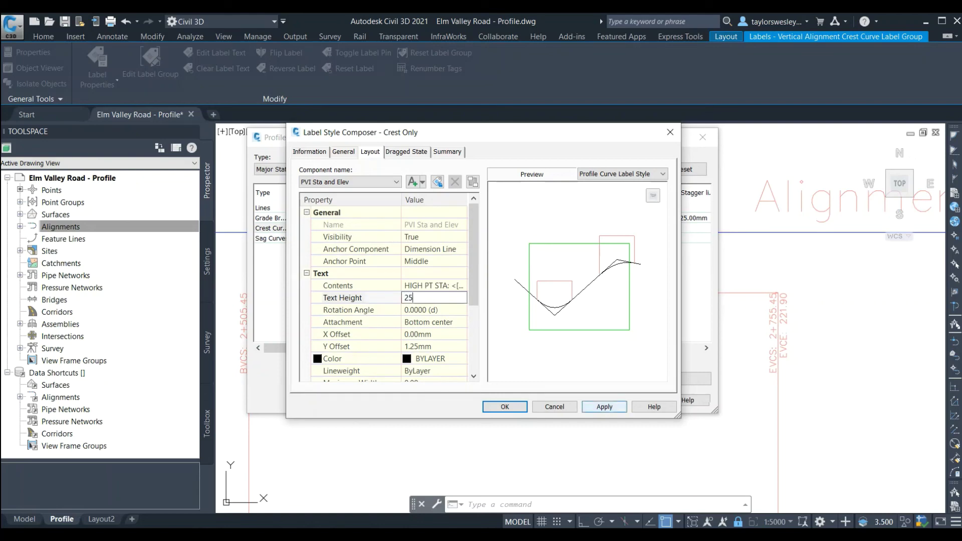
pyautogui.click(604, 406)
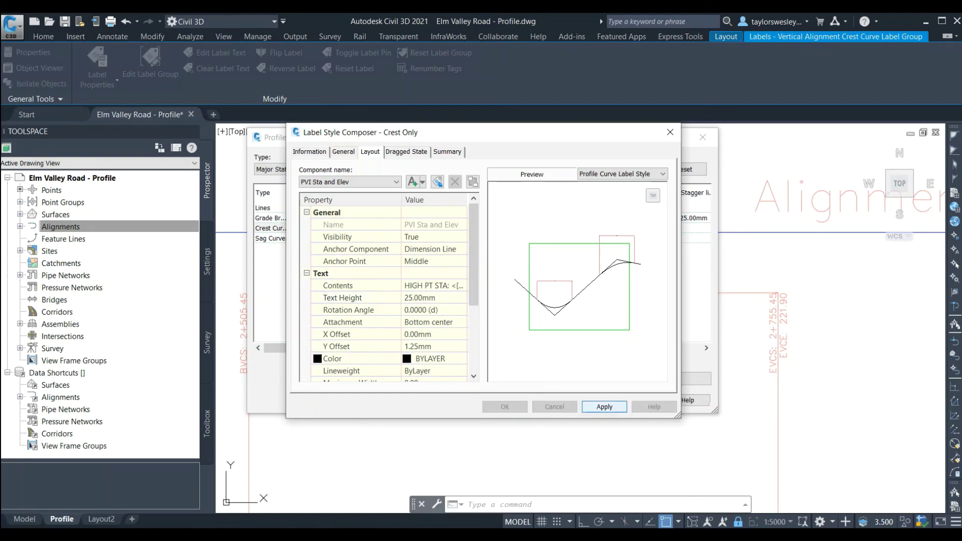
# Step: Set the text height of the BVC component to 25 mm in the Crest Only label style
pyautogui.click(361, 182)
pyautogui.click(306, 241)
pyautogui.click(420, 297)
pyautogui.write('25.00mm')
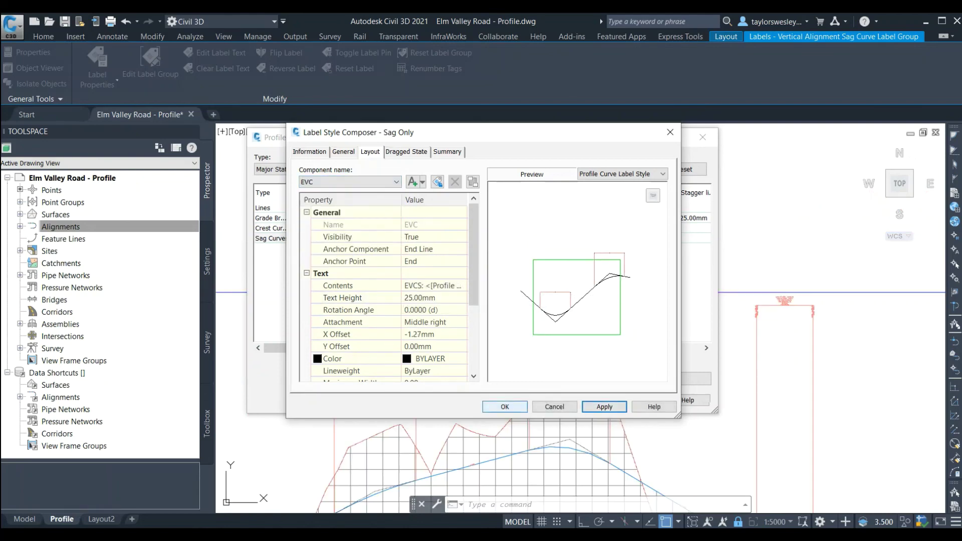
pyautogui.press('Return')
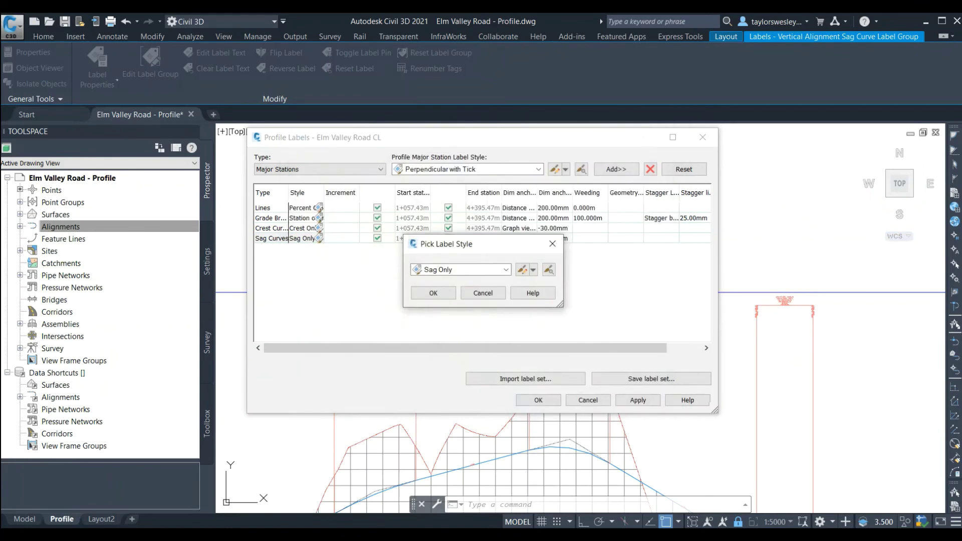
# Step: Apply the profile label changes with the Sag Only style for sag curves, and move the sag curve label farther down in the profile view
pyautogui.press('Return')
pyautogui.click(638, 400)
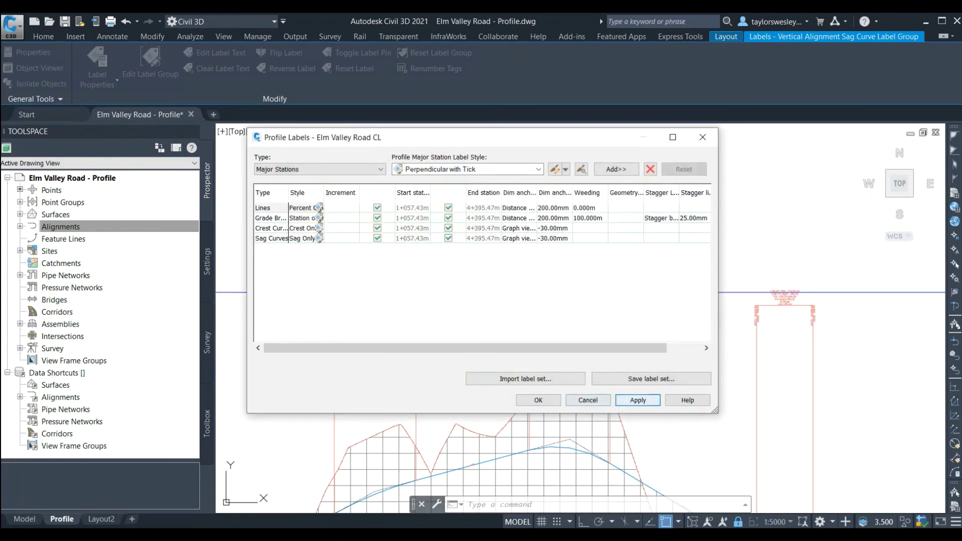
pyautogui.click(538, 400)
pyautogui.press('Escape')
pyautogui.click(780, 305)
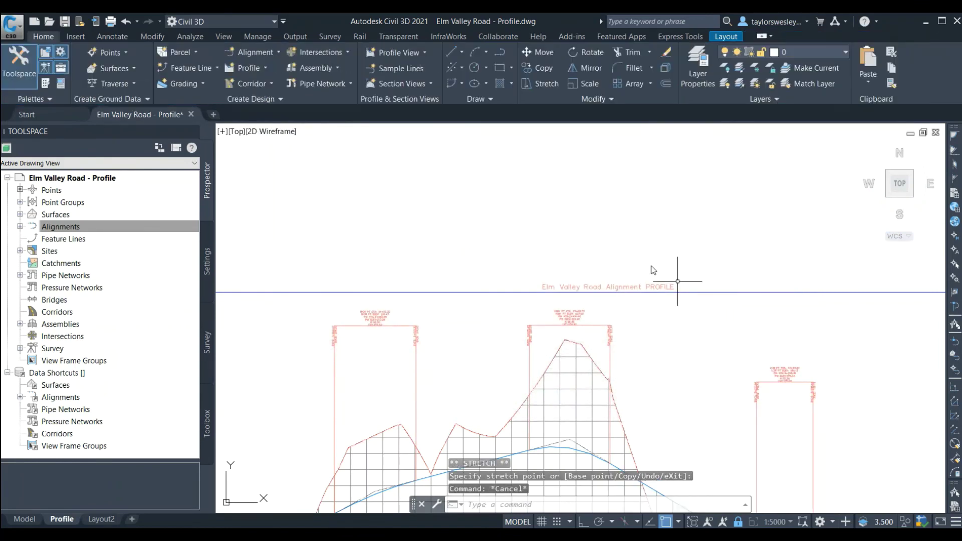
# Step: Edit the Elevations and Stations band style beneath the profile view, setting the band height to 250 mm and applying it
pyautogui.scroll(-5, 677, 282)
pyautogui.doubleClick(755, 230)
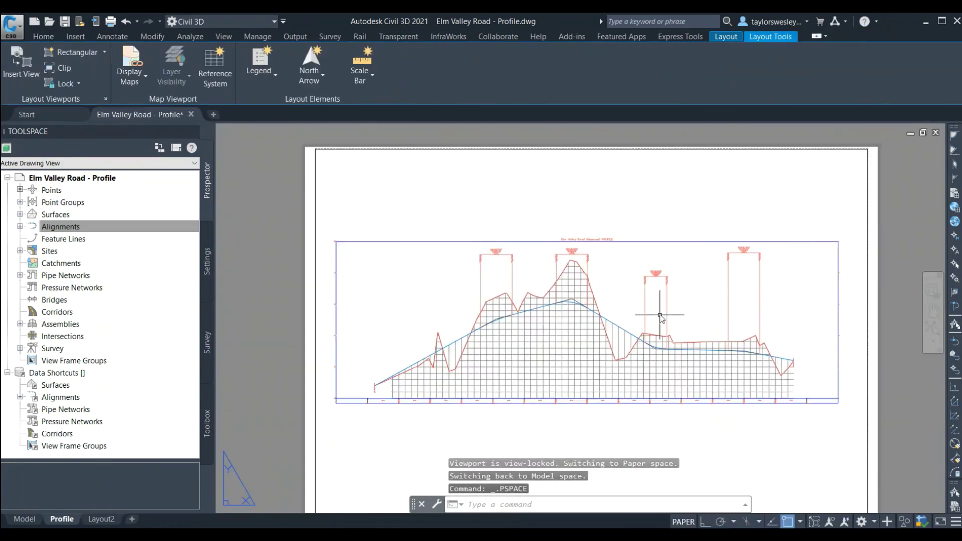
pyautogui.moveTo(687, 304); pyautogui.dragTo(660, 311, button='middle')
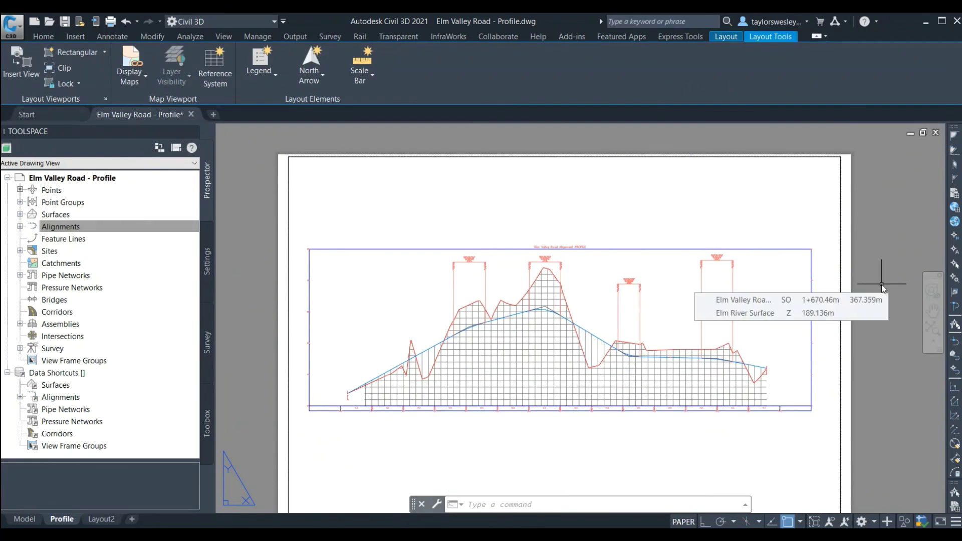
pyautogui.doubleClick(576, 423)
pyautogui.scroll(5, 563, 406)
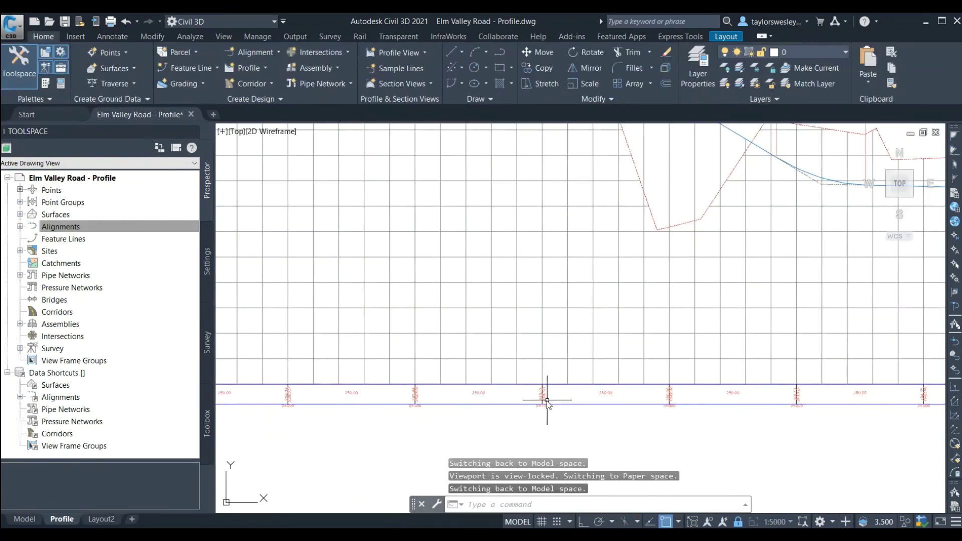
pyautogui.click(546, 401)
pyautogui.rightClick(546, 402)
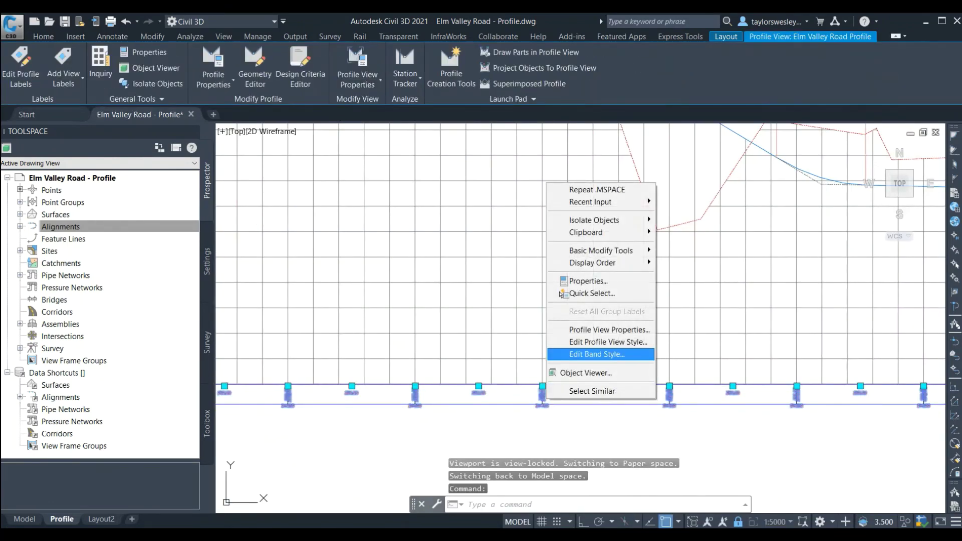
pyautogui.click(612, 350)
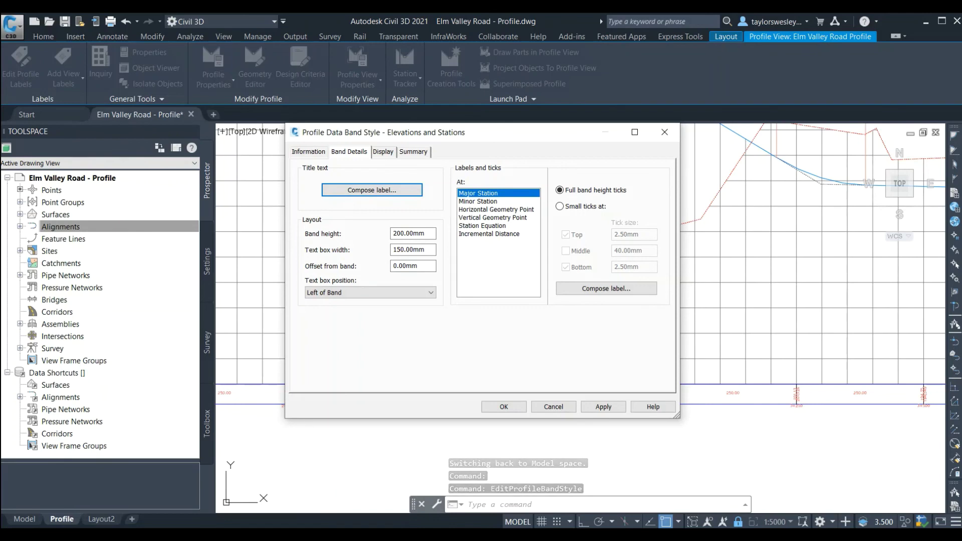
pyautogui.click(395, 233)
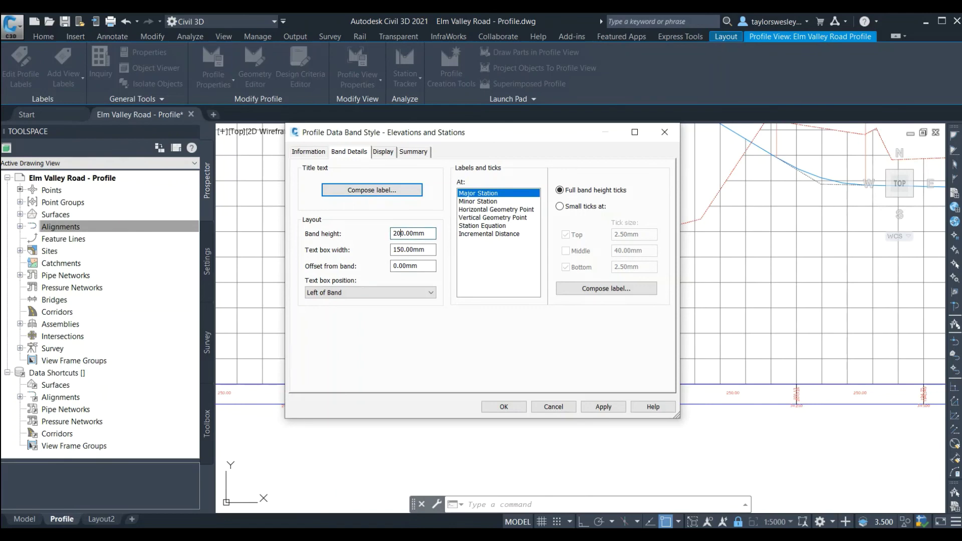
pyautogui.click(603, 407)
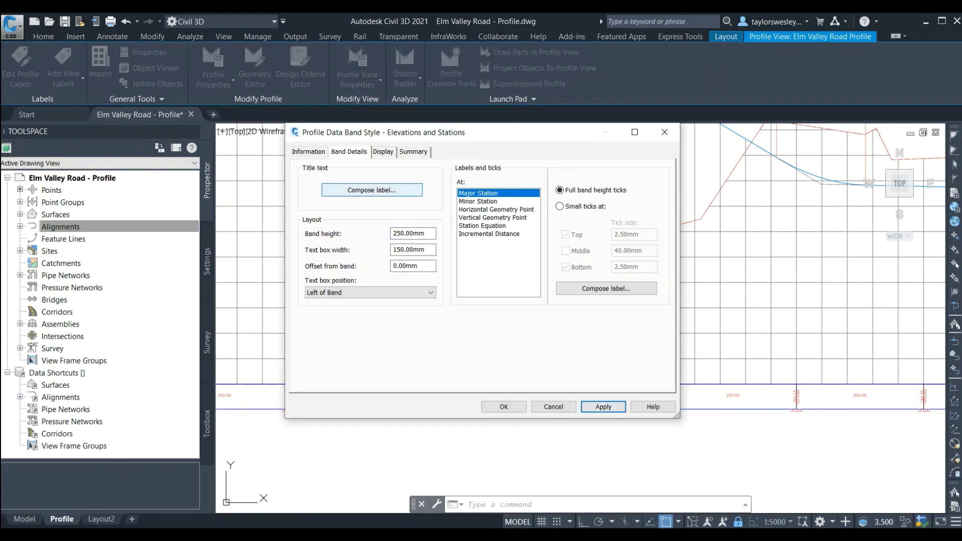
# Step: Open the title text label of the Elevations and Stations band style for editing
pyautogui.click(381, 190)
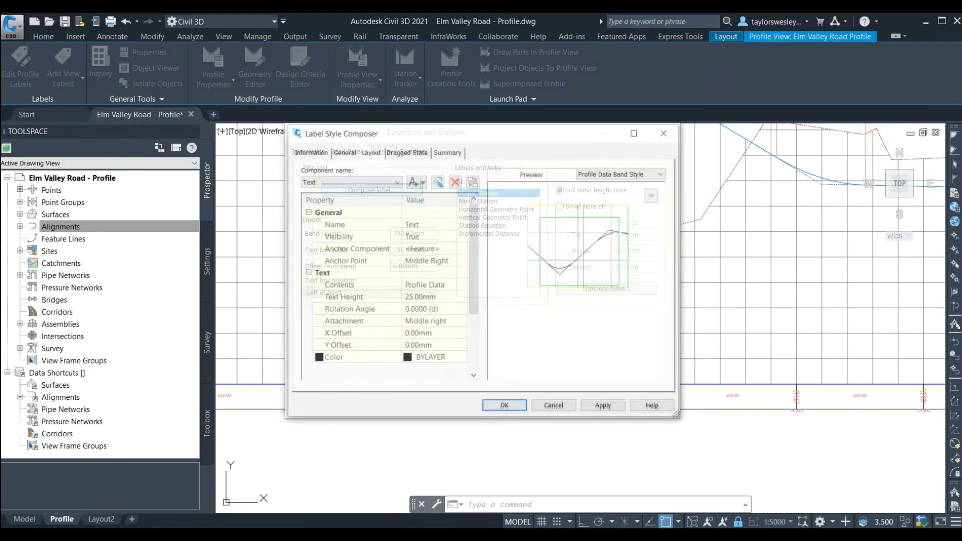